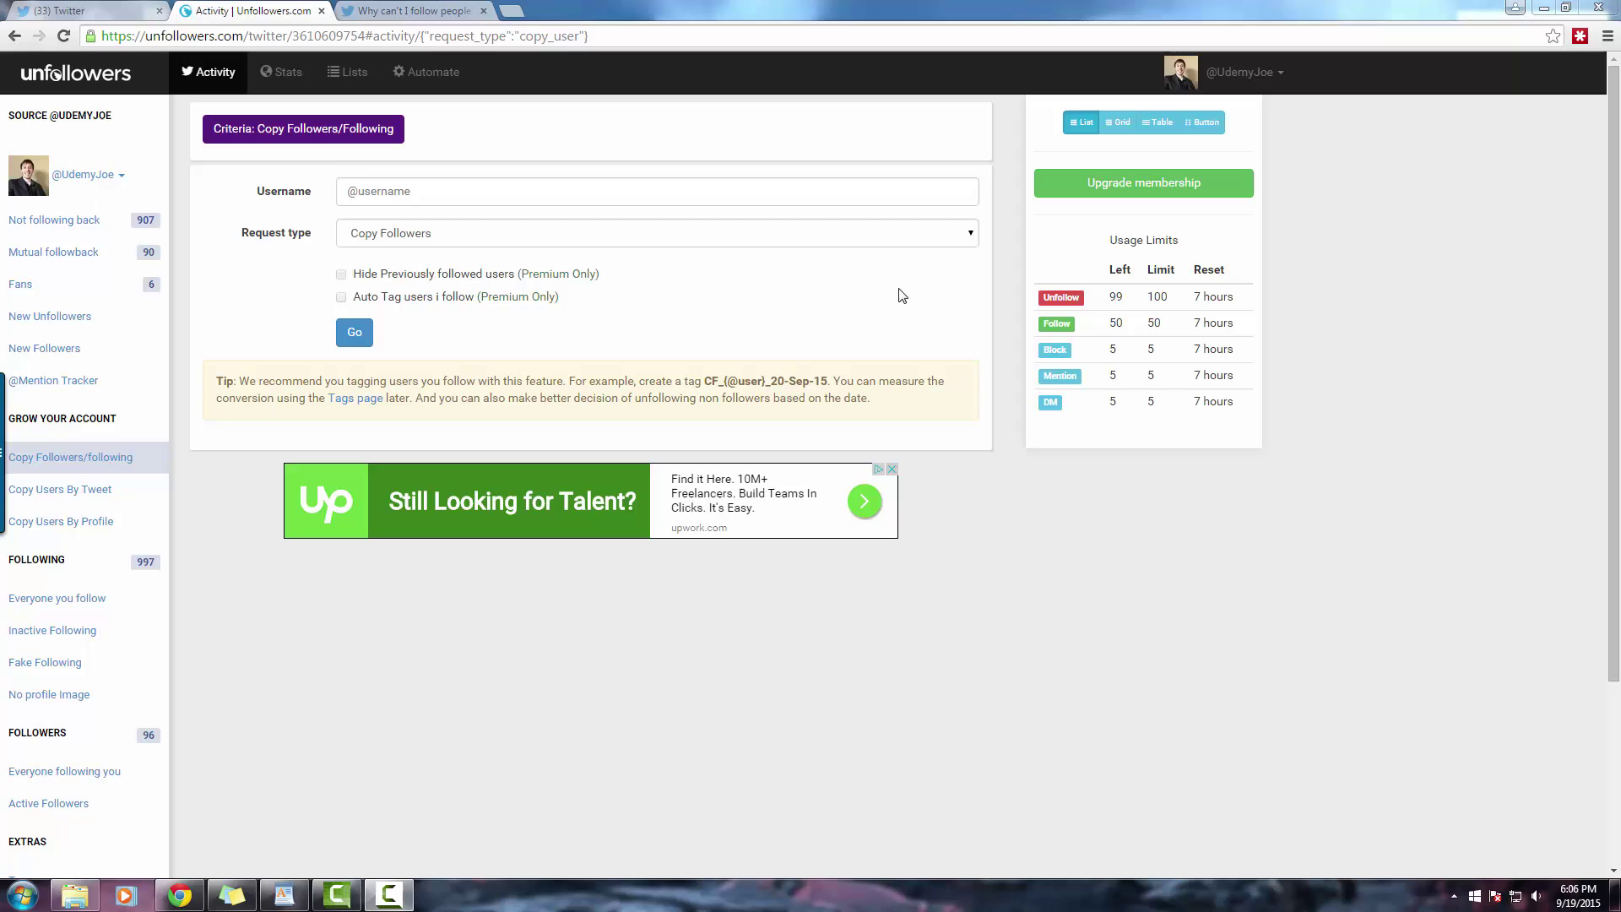
# Step: Load the follower list of the source Twitter account by entering its username
pyautogui.click(438, 194)
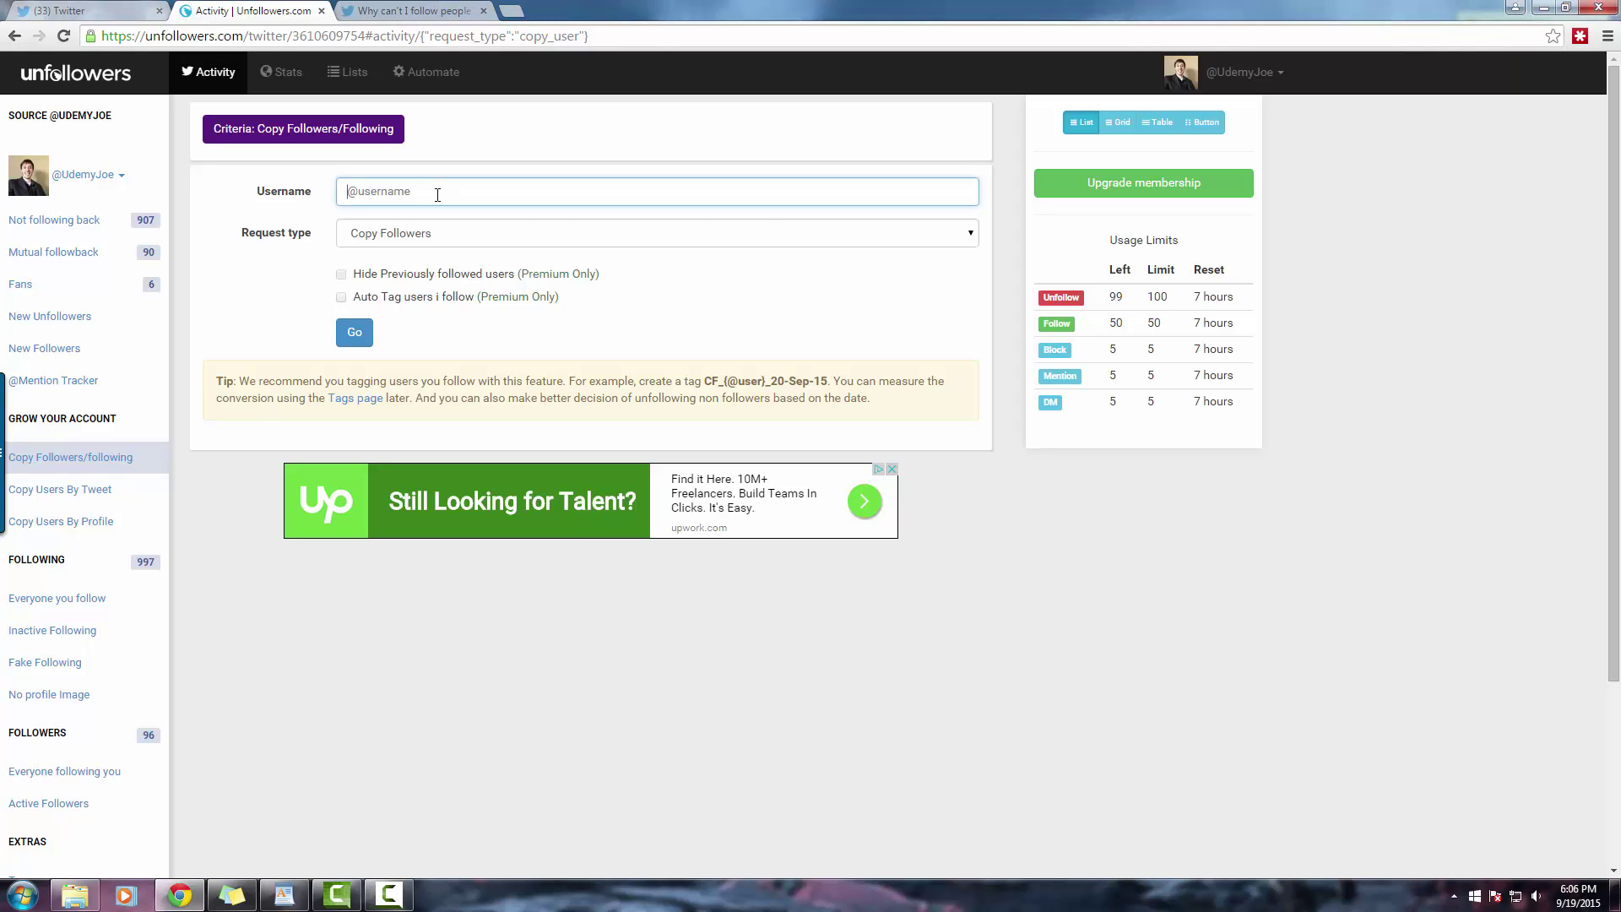
pyautogui.write('jo3potato')
pyautogui.press('Return')
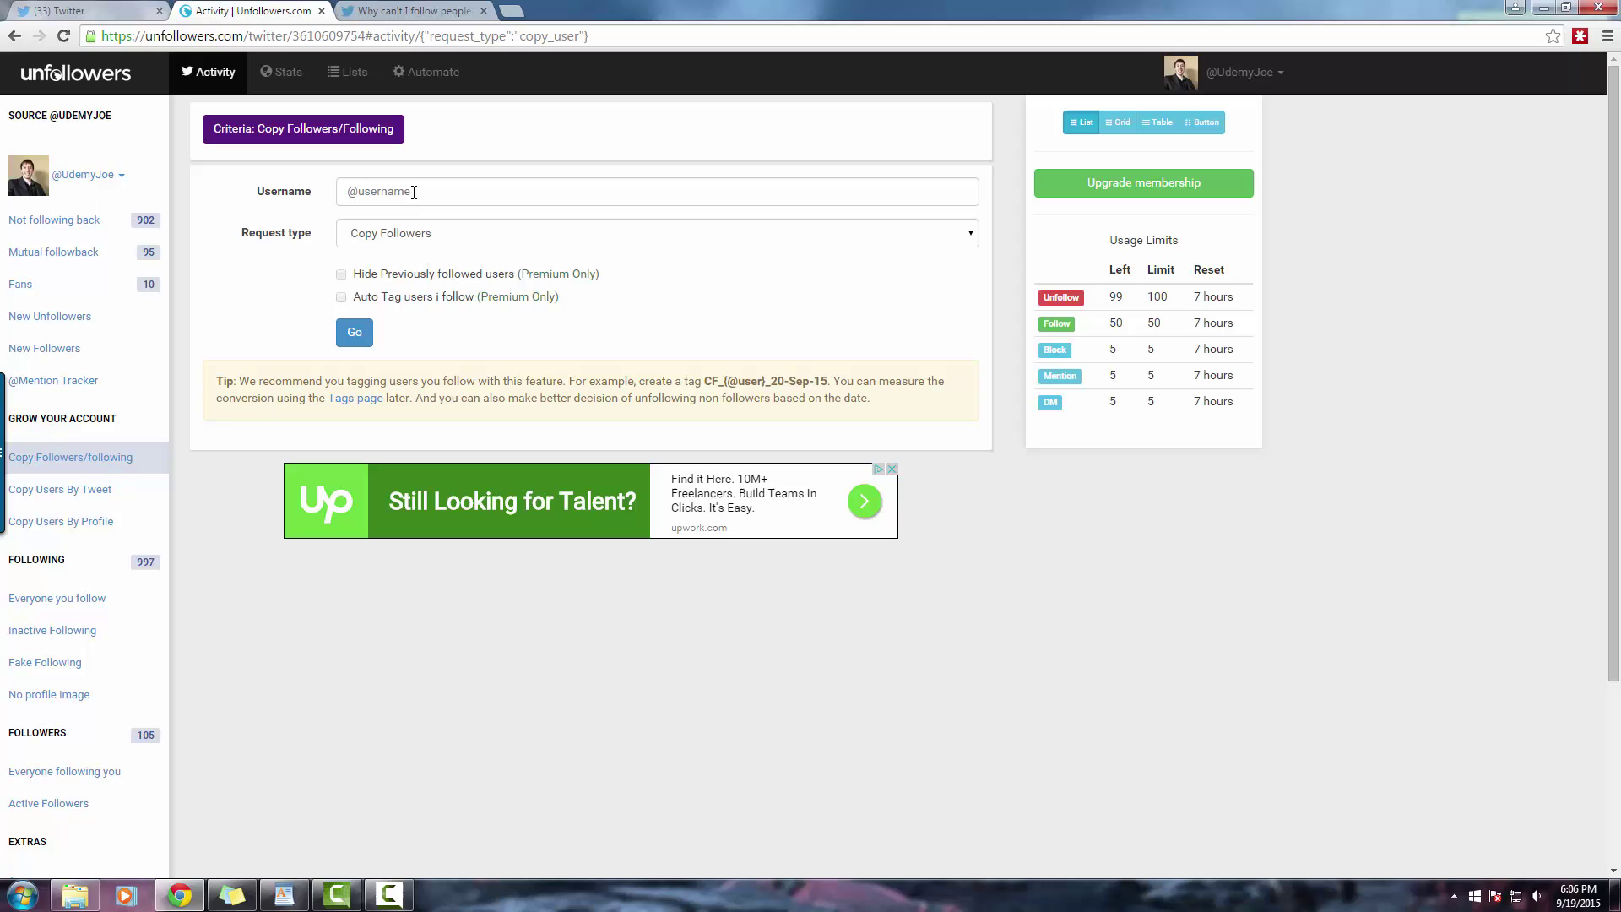
pyautogui.click(414, 192)
pyautogui.write('jo3')
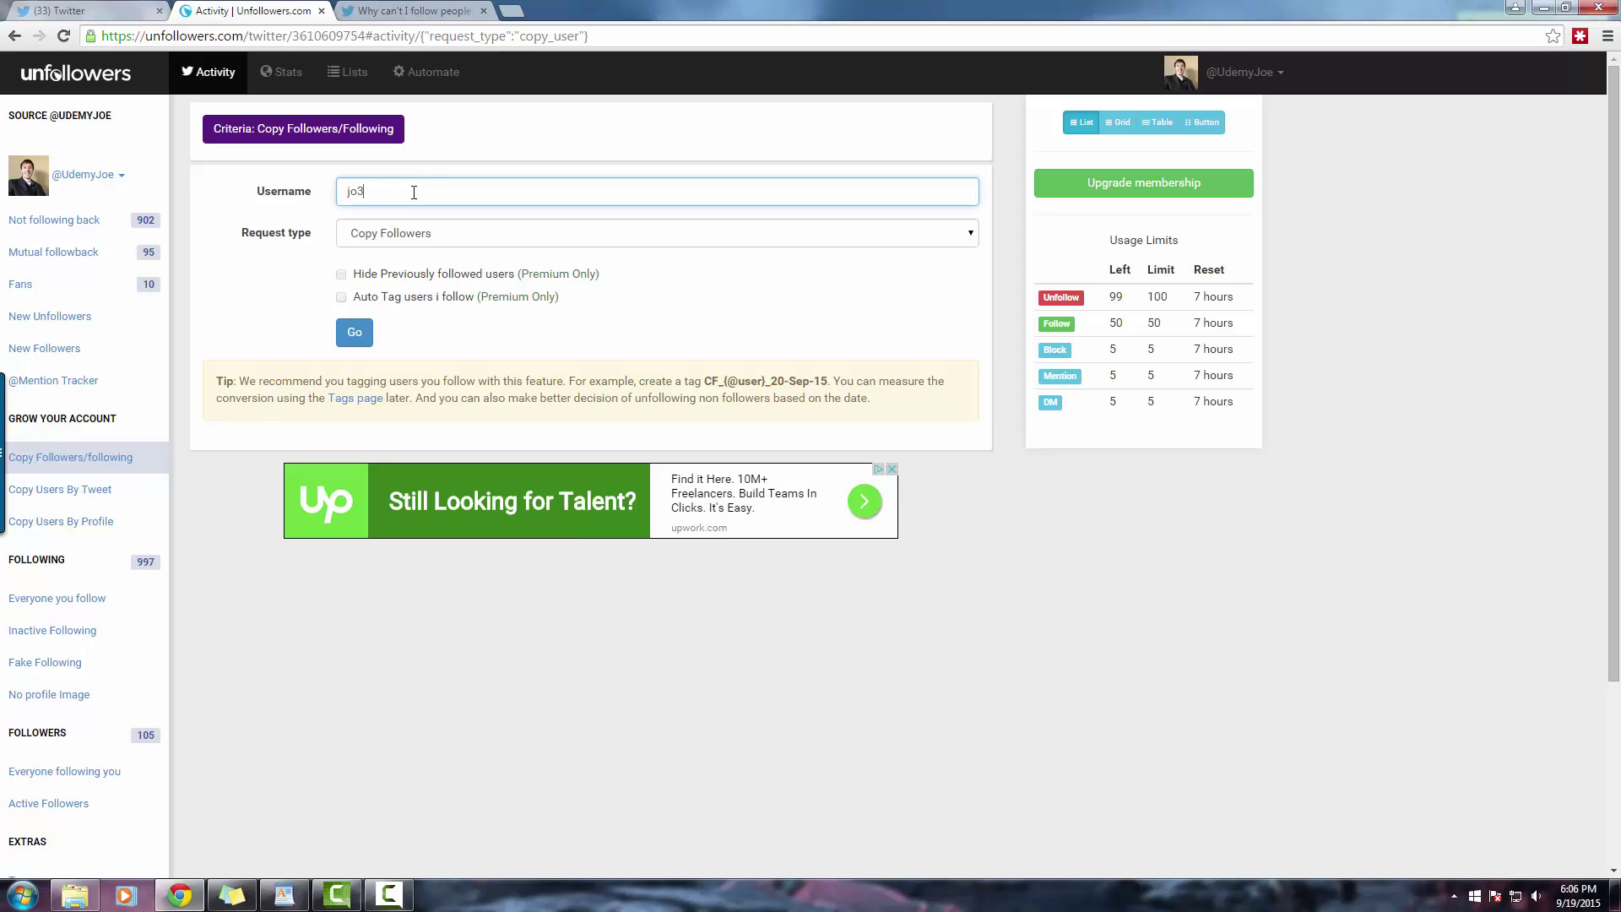
pyautogui.write('potato')
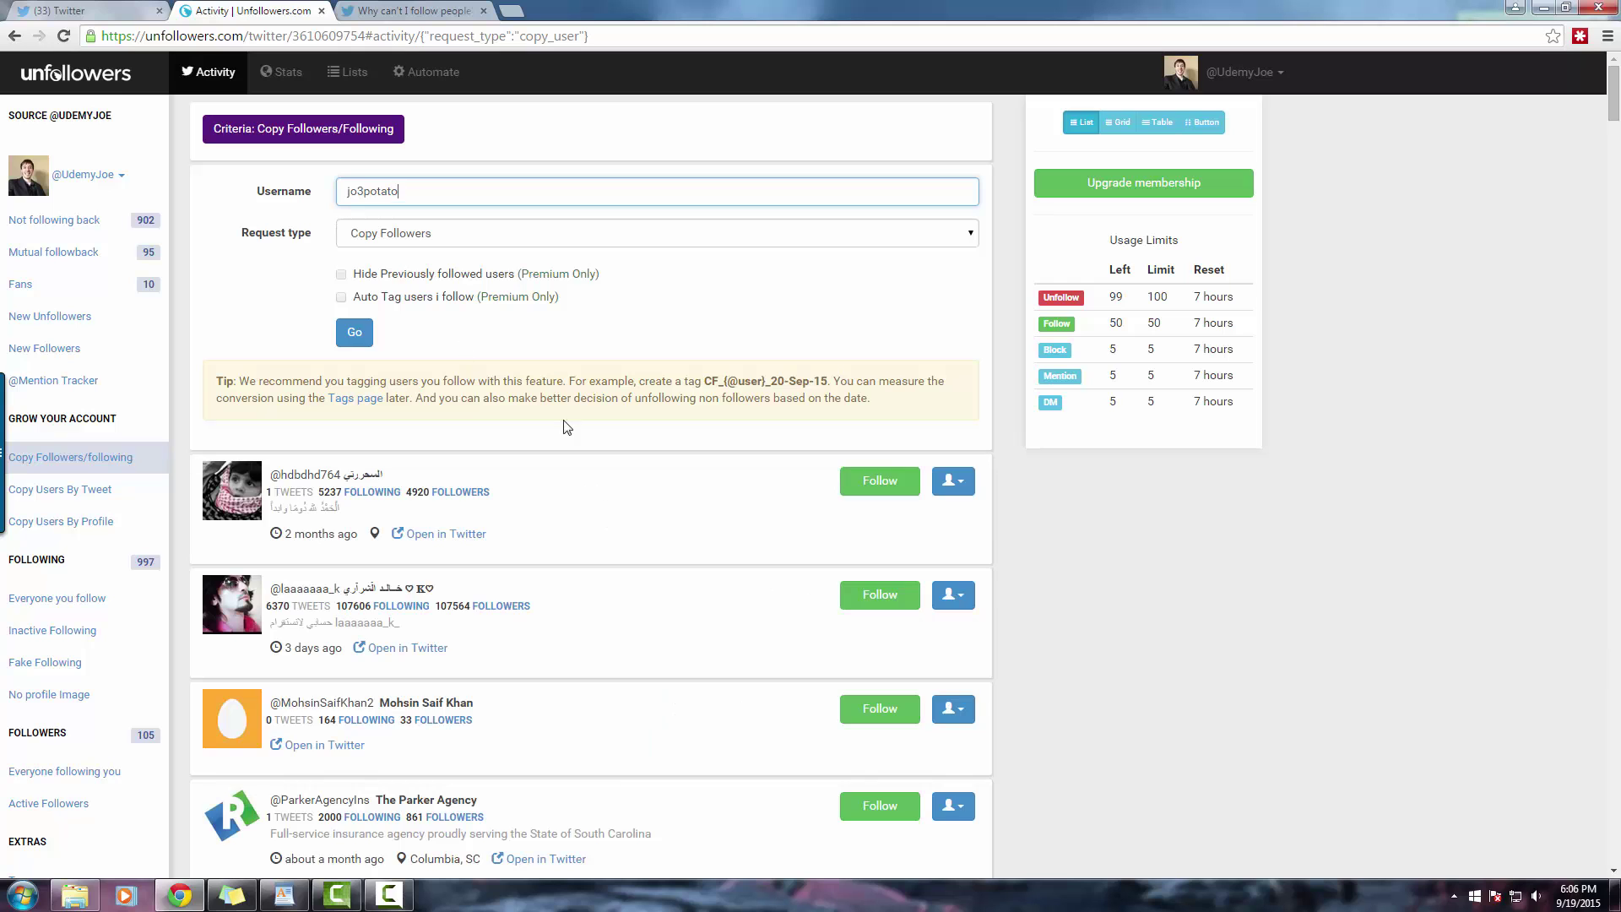
# Step: Follow the copied users one after another until all 50 daily follows are used
pyautogui.scroll(-2, 734, 535)
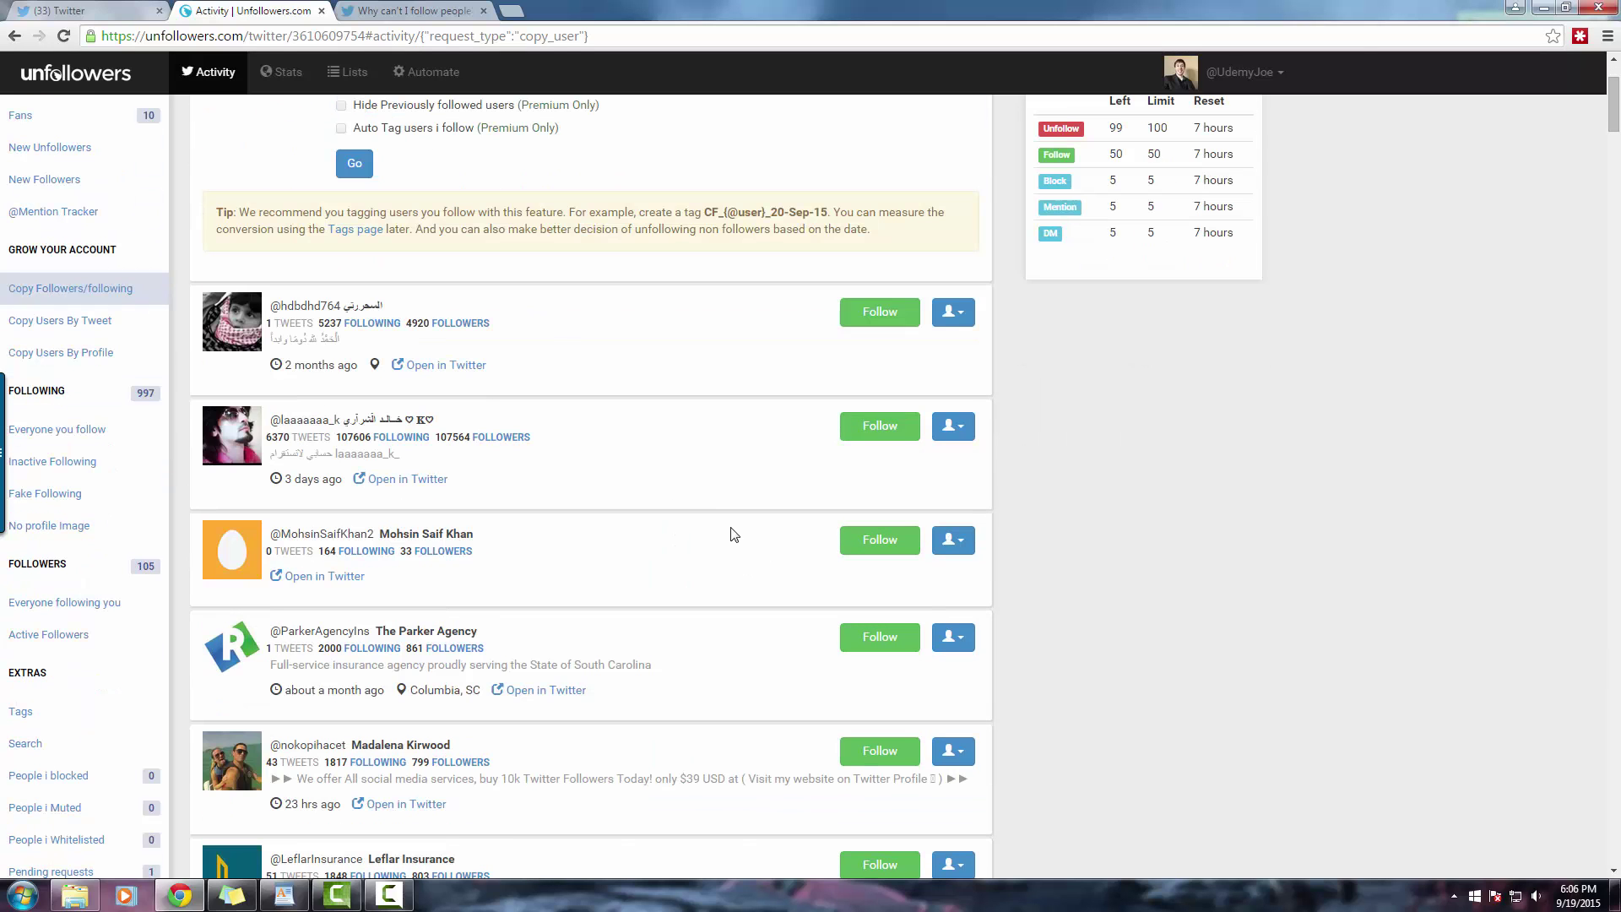
pyautogui.click(880, 313)
pyautogui.click(880, 315)
pyautogui.click(880, 317)
pyautogui.click(880, 315)
pyautogui.doubleClick(879, 314)
pyautogui.click(879, 314)
pyautogui.doubleClick(880, 314)
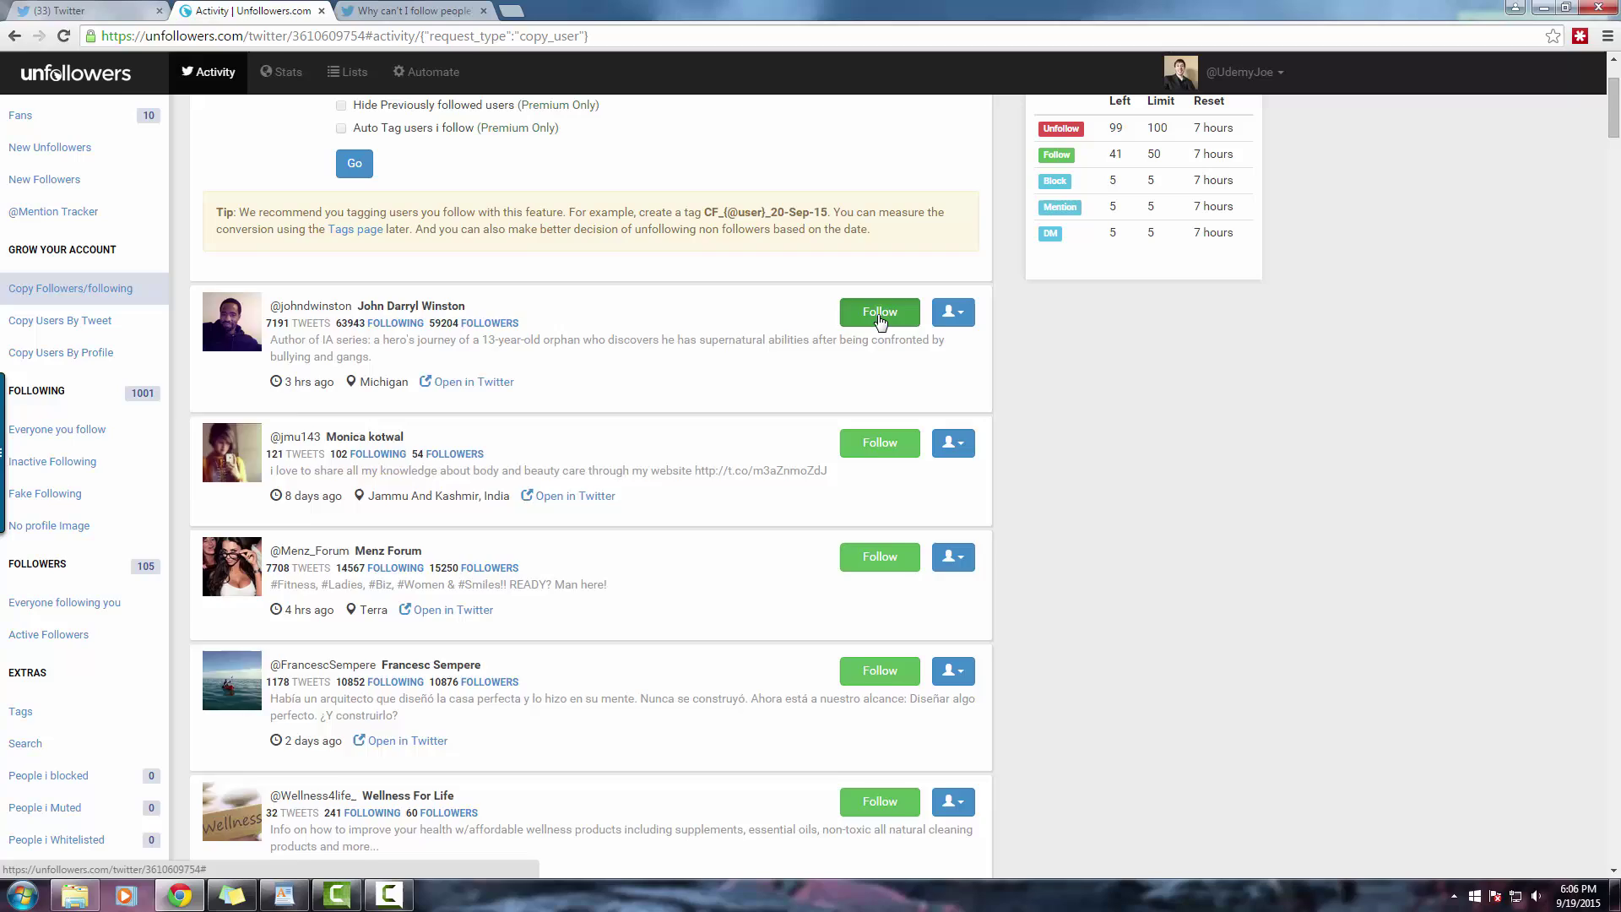
pyautogui.click(880, 314)
pyautogui.doubleClick(880, 314)
pyautogui.click(880, 314)
pyautogui.doubleClick(880, 314)
pyautogui.doubleClick(880, 314)
pyautogui.doubleClick(880, 314)
pyautogui.doubleClick(880, 314)
pyautogui.click(880, 314)
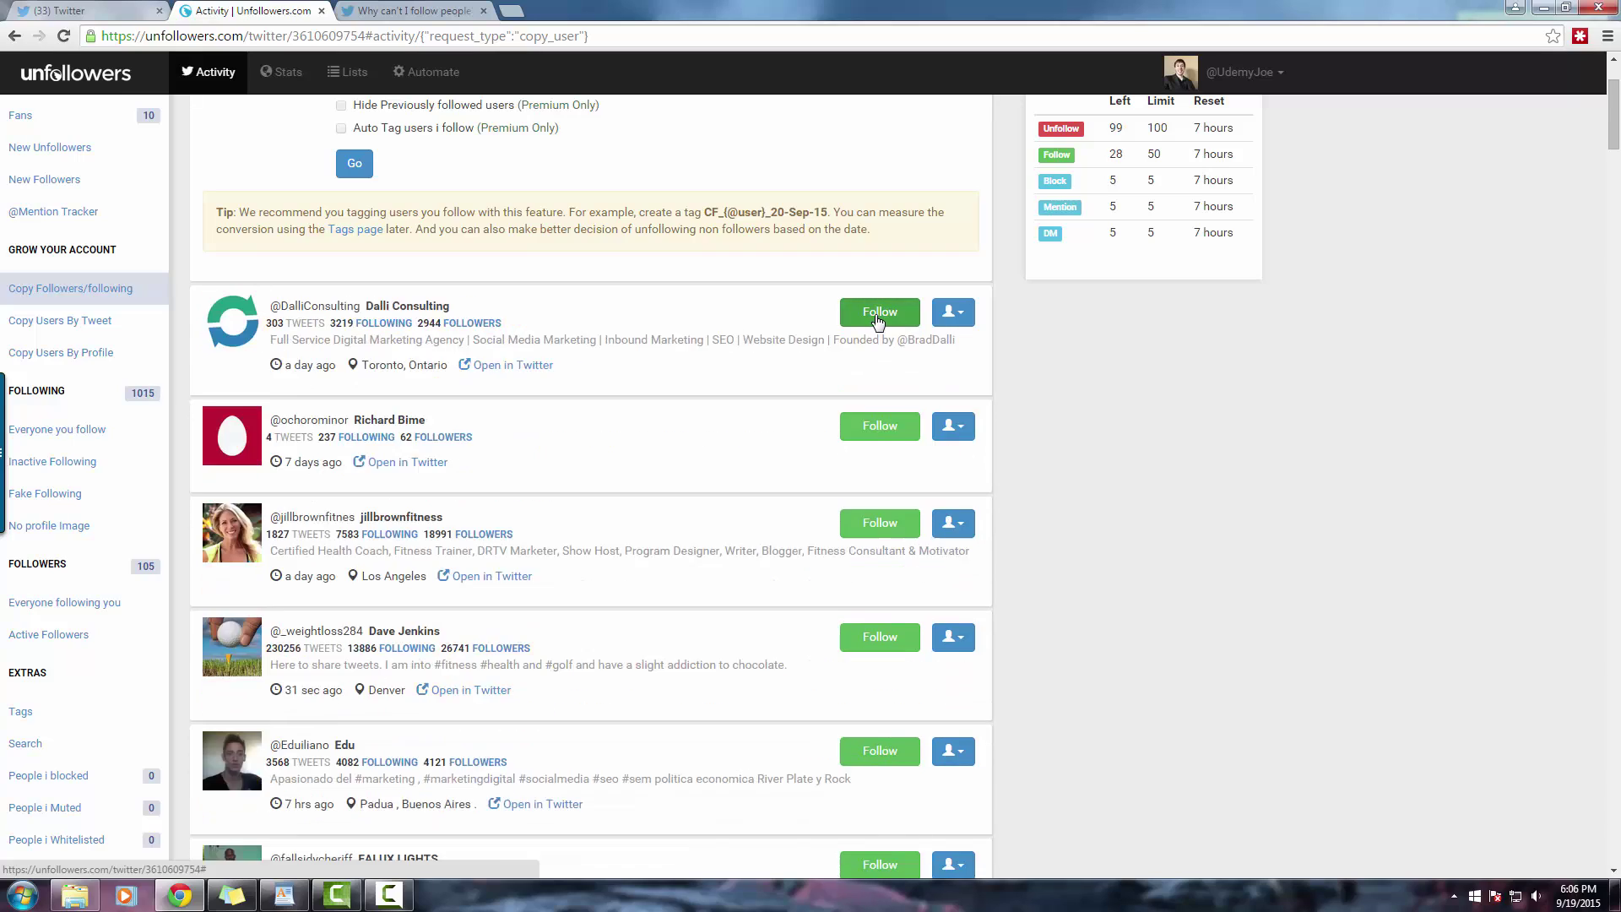
pyautogui.doubleClick(880, 314)
pyautogui.click(880, 314)
pyautogui.doubleClick(879, 314)
pyautogui.click(880, 315)
pyautogui.doubleClick(876, 314)
pyautogui.click(876, 314)
pyautogui.doubleClick(876, 314)
pyautogui.click(877, 314)
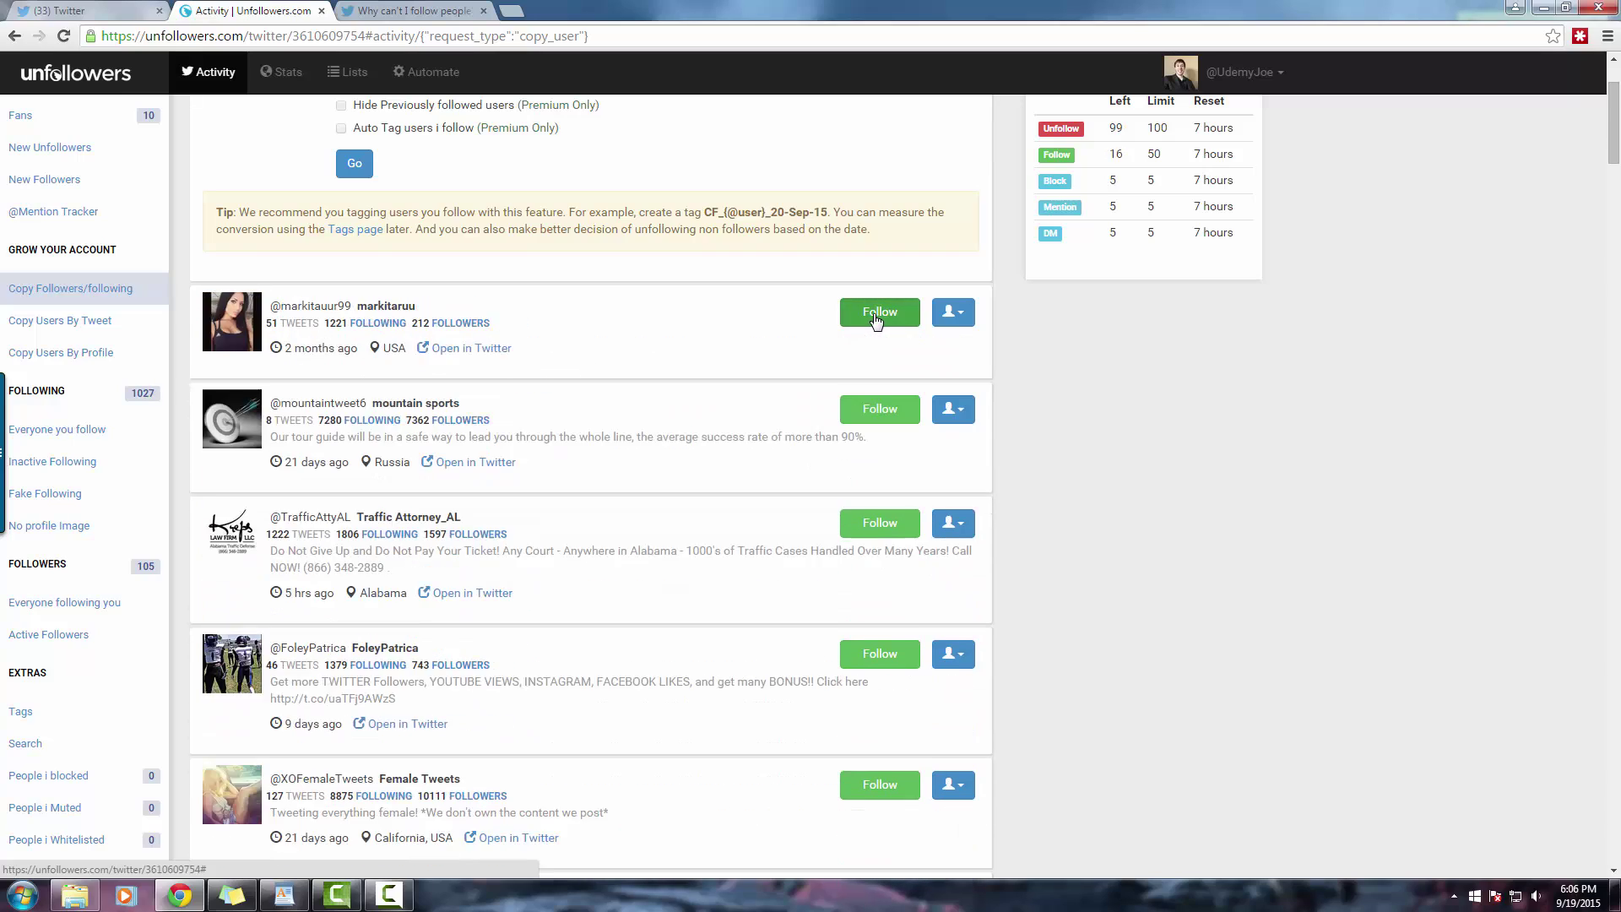
pyautogui.doubleClick(877, 314)
pyautogui.click(877, 315)
pyautogui.doubleClick(877, 314)
pyautogui.click(877, 314)
pyautogui.doubleClick(876, 314)
pyautogui.click(877, 314)
pyautogui.doubleClick(876, 314)
pyautogui.click(876, 314)
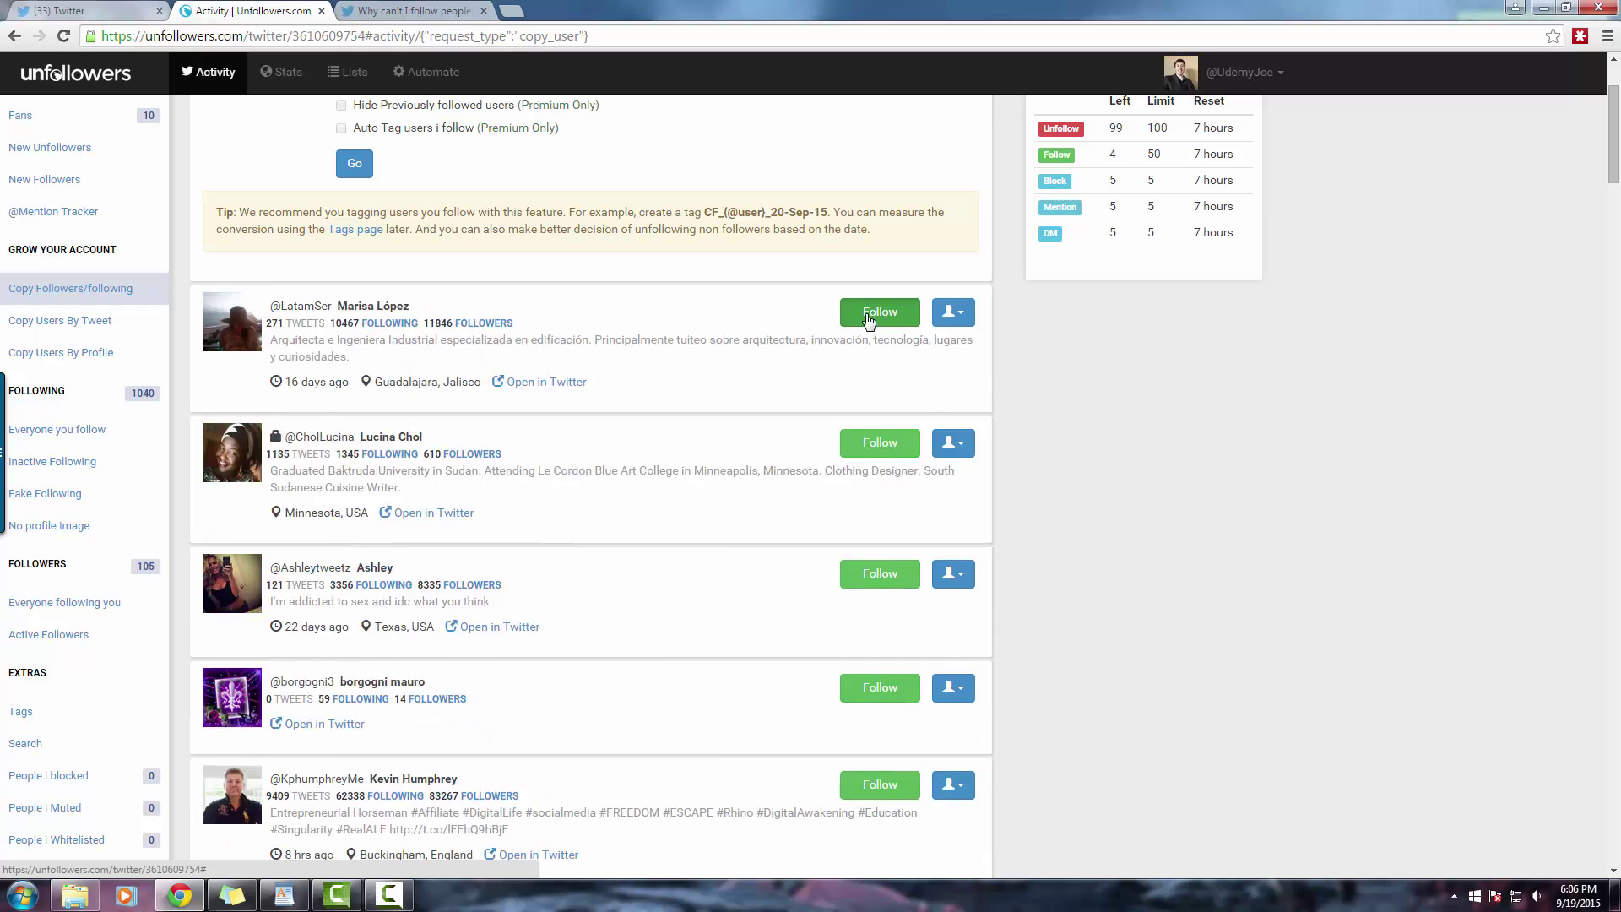
pyautogui.doubleClick(876, 314)
pyautogui.click(876, 314)
pyautogui.click(877, 314)
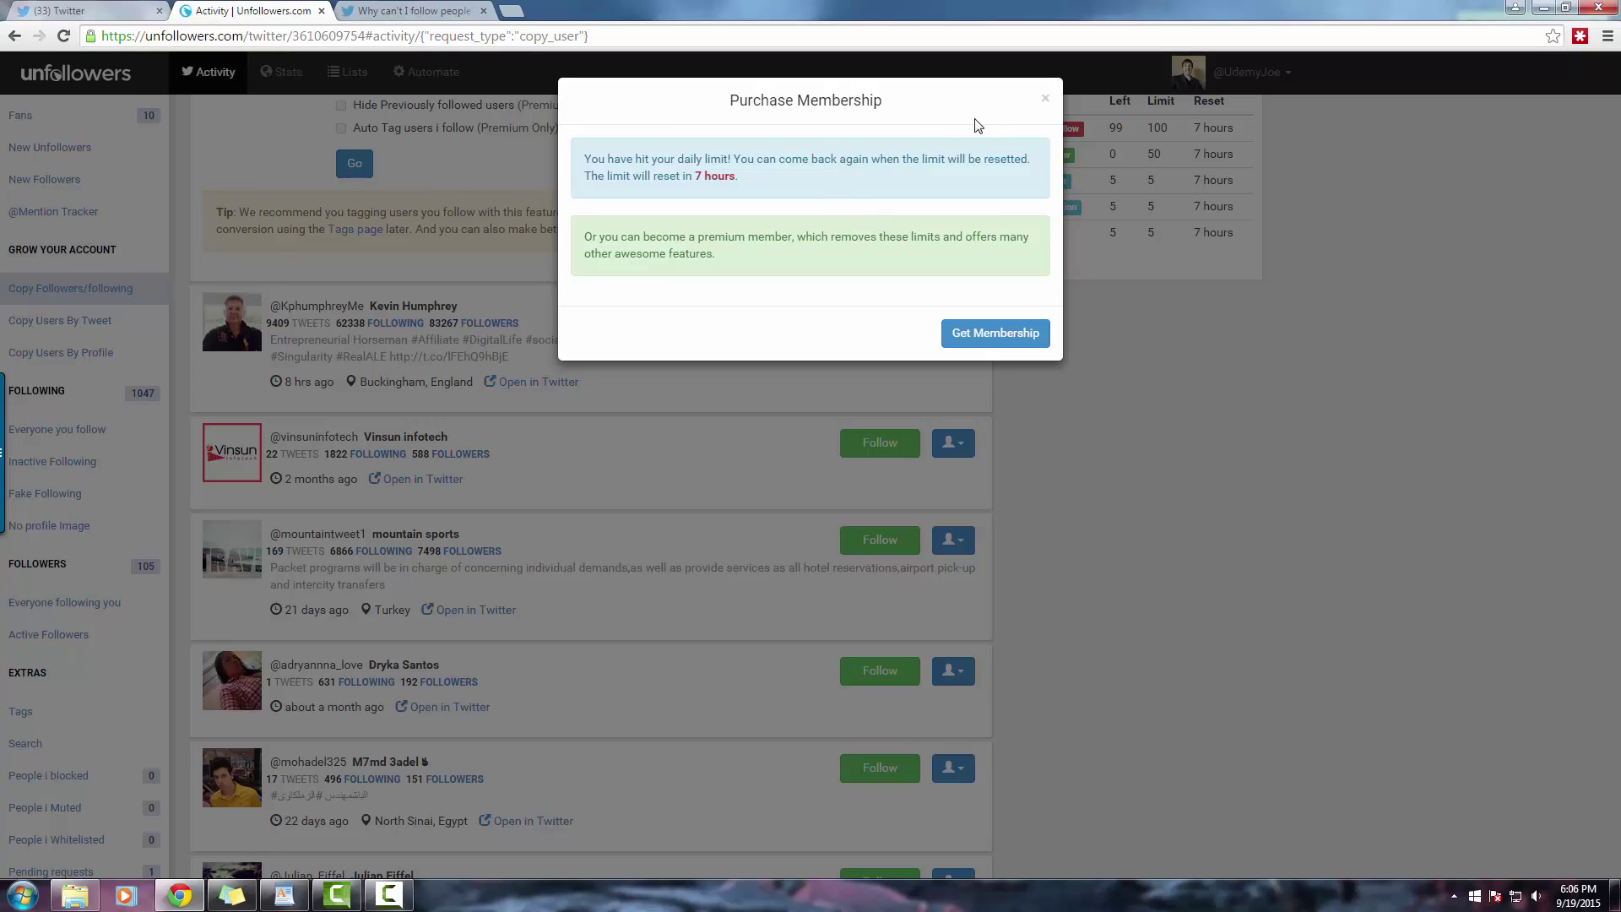
# Step: Close the Purchase Membership daily-limit notice
pyautogui.click(1045, 100)
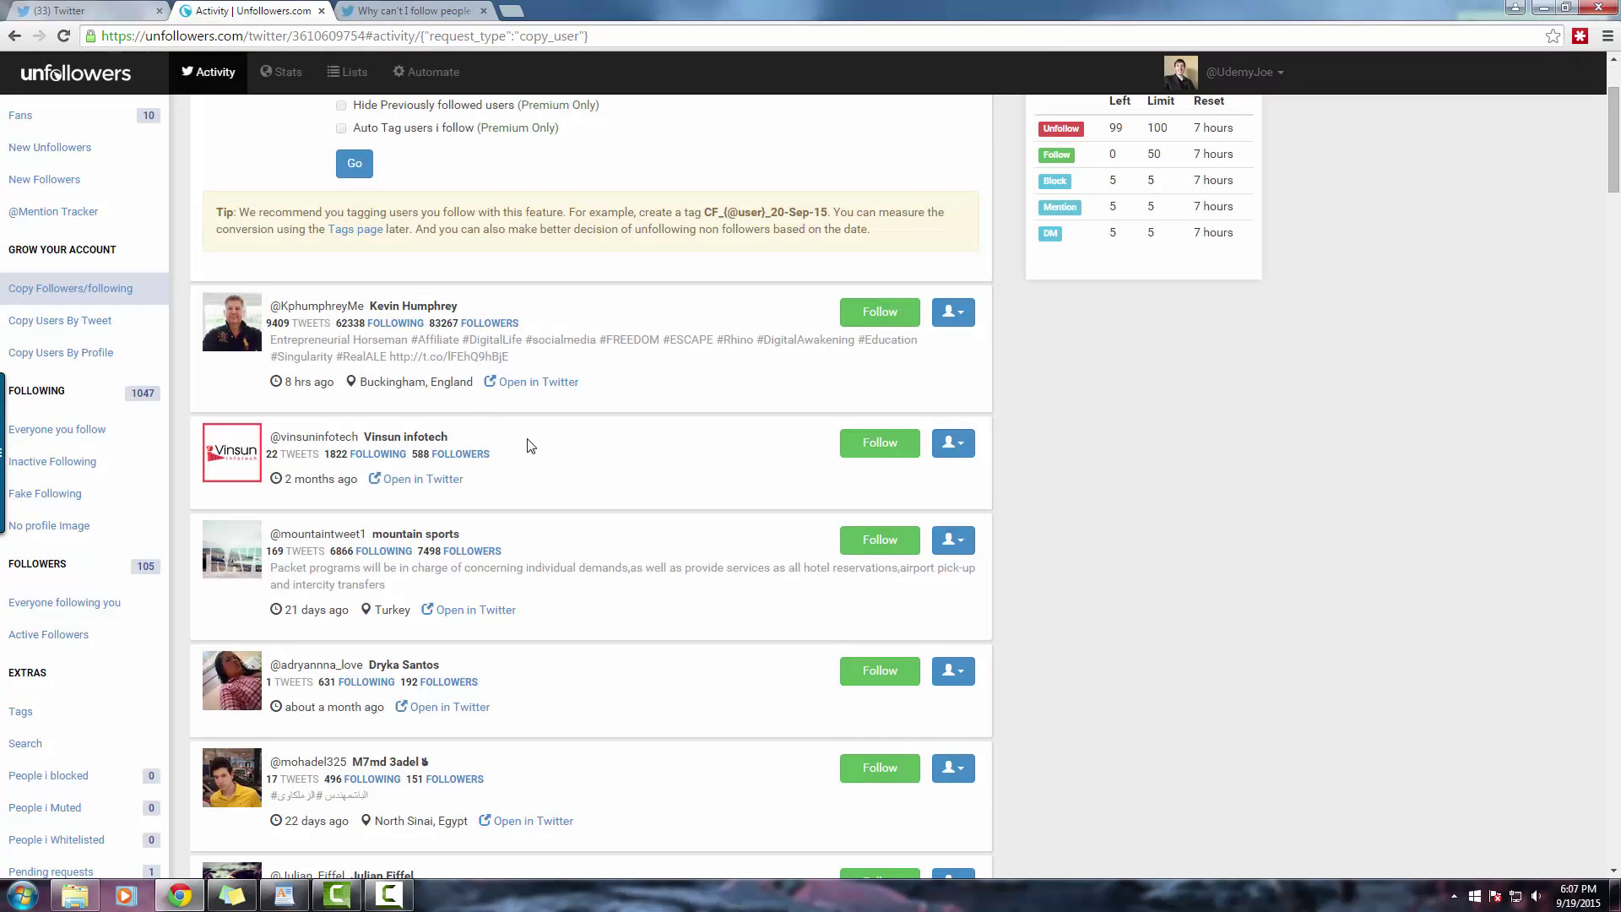
# Step: Review the New Unfollowers and Not following back lists, then view Twitter's follow-limits article
pyautogui.click(52, 150)
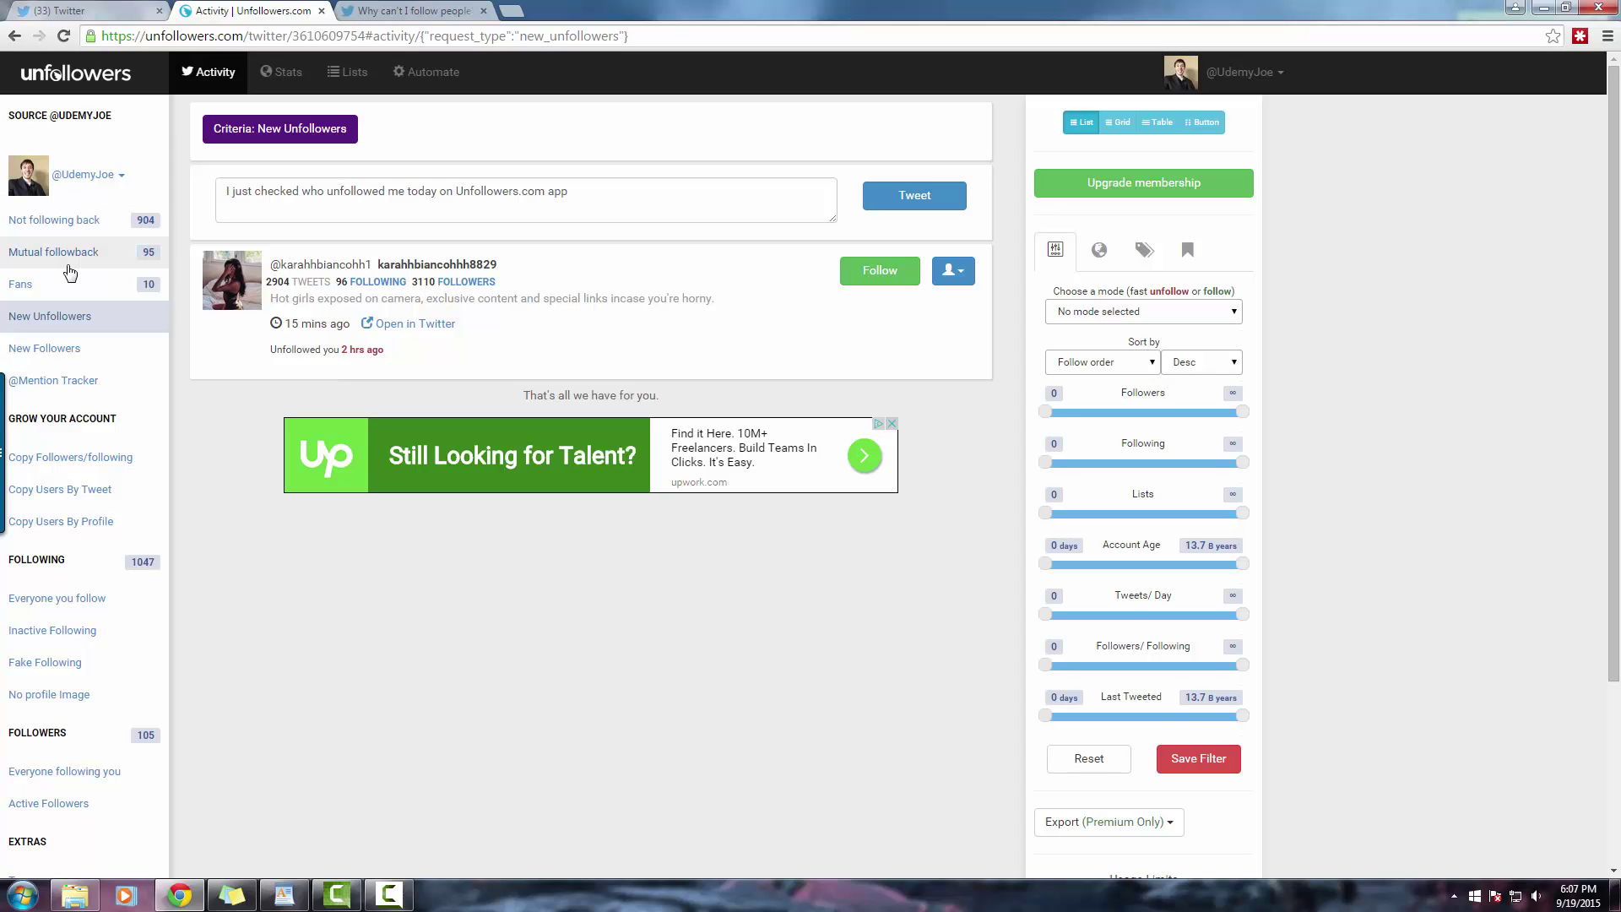
pyautogui.click(72, 221)
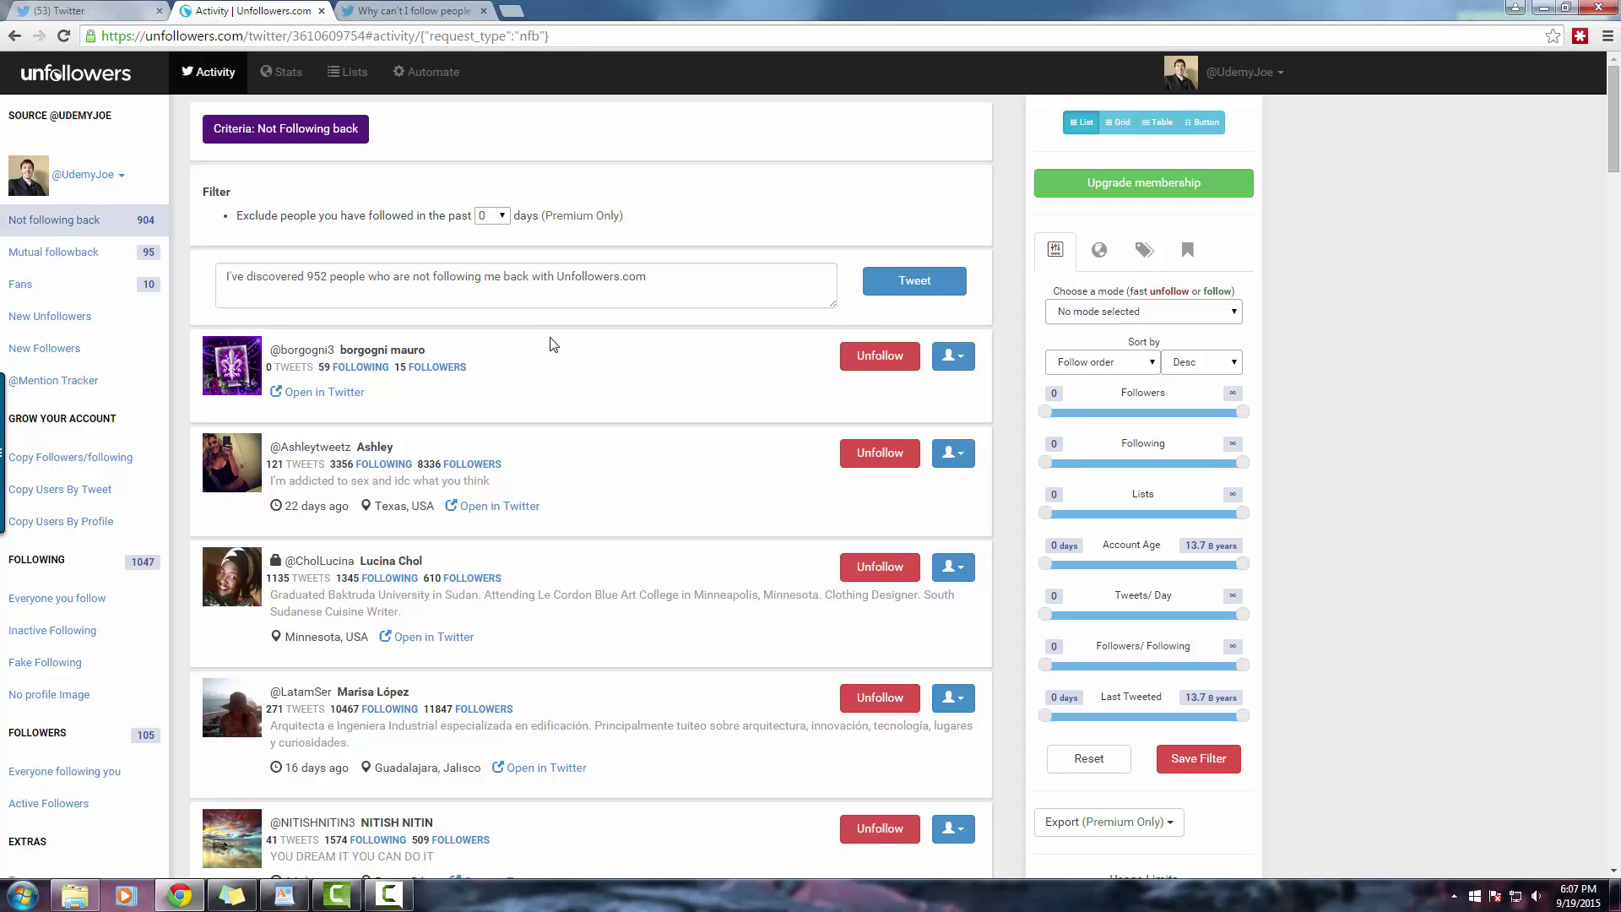
pyautogui.click(418, 11)
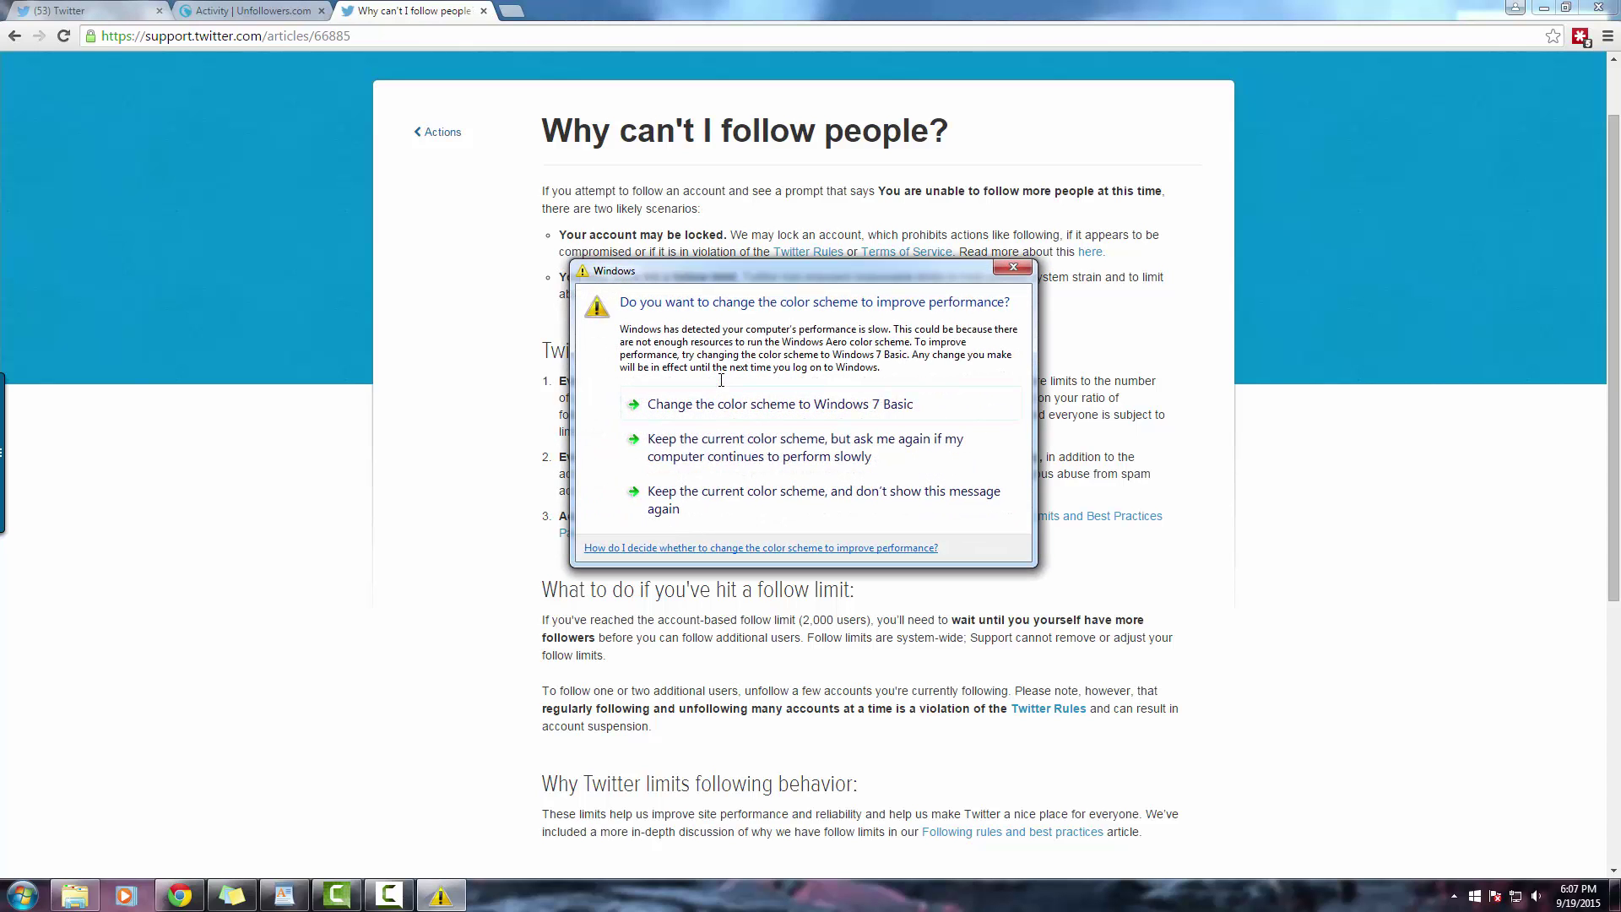
# Step: Dismiss the Windows colour scheme prompt and return to the Unfollowers.com activity page
pyautogui.click(1012, 268)
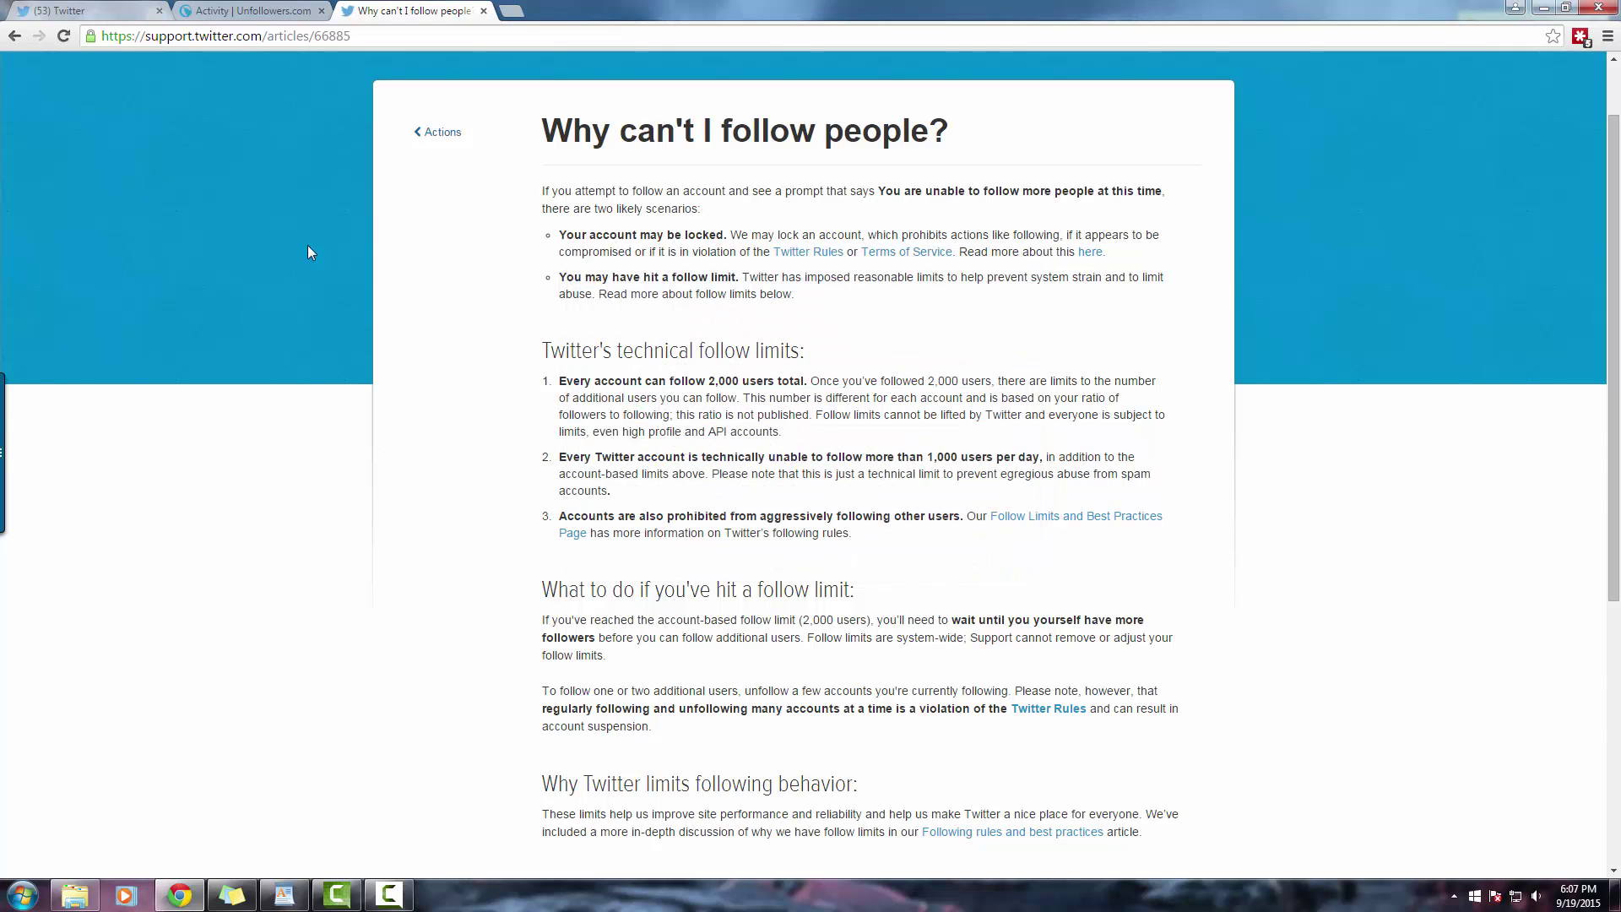
pyautogui.click(184, 10)
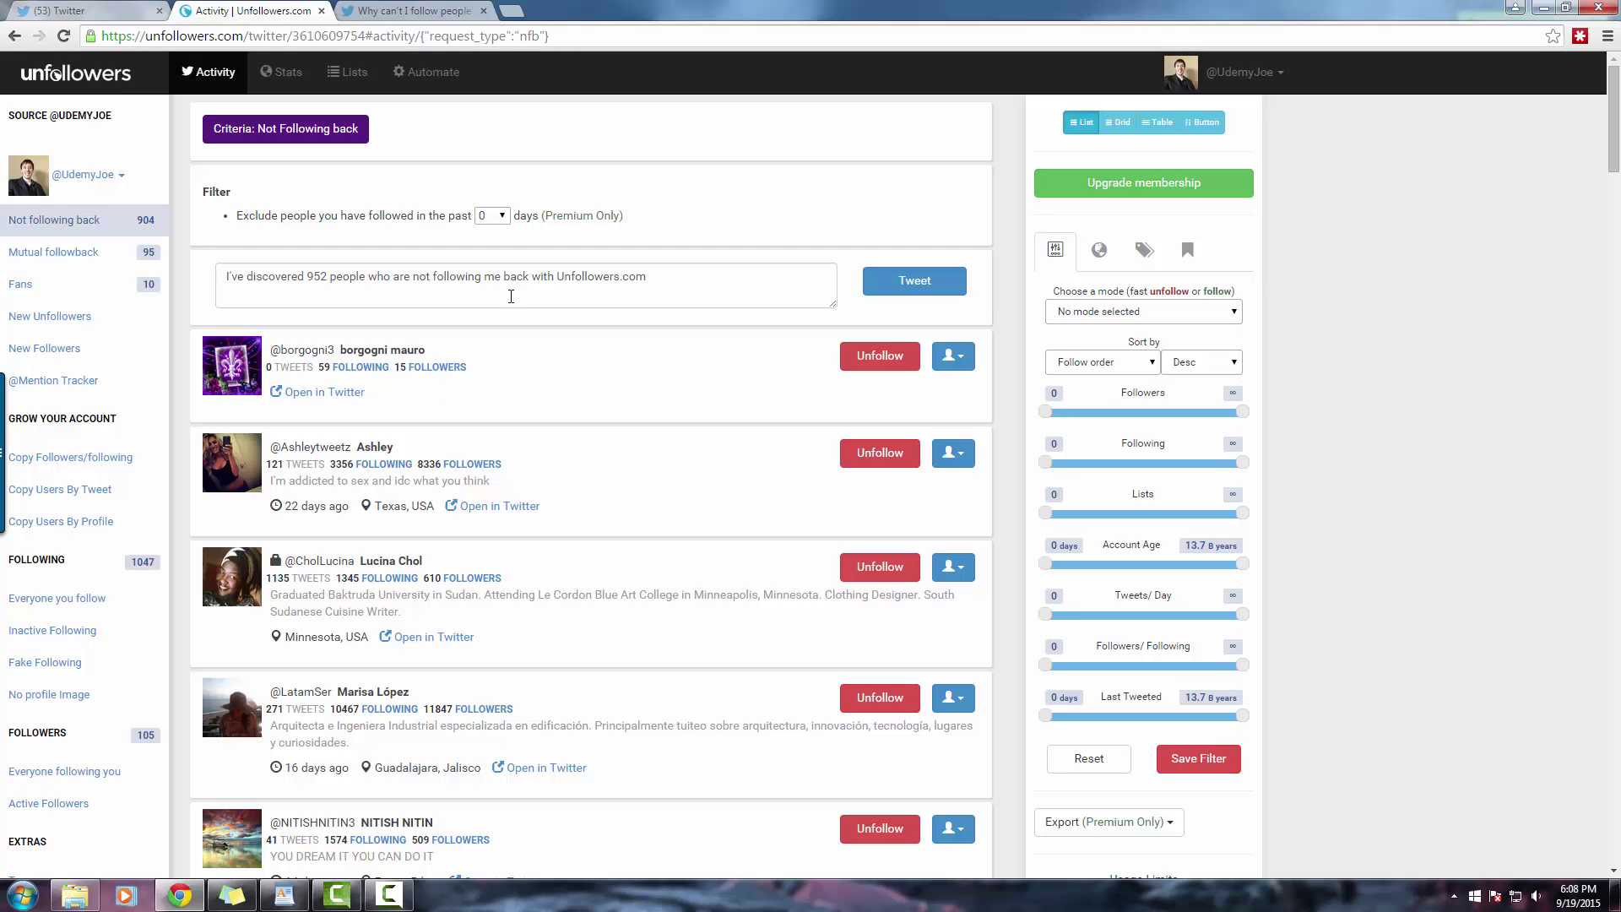
# Step: Reload Not following back and unfollow top-row non-followers until following drops to 977
pyautogui.click(66, 222)
pyautogui.click(880, 358)
pyautogui.click(880, 358)
pyautogui.click(878, 358)
pyautogui.click(877, 358)
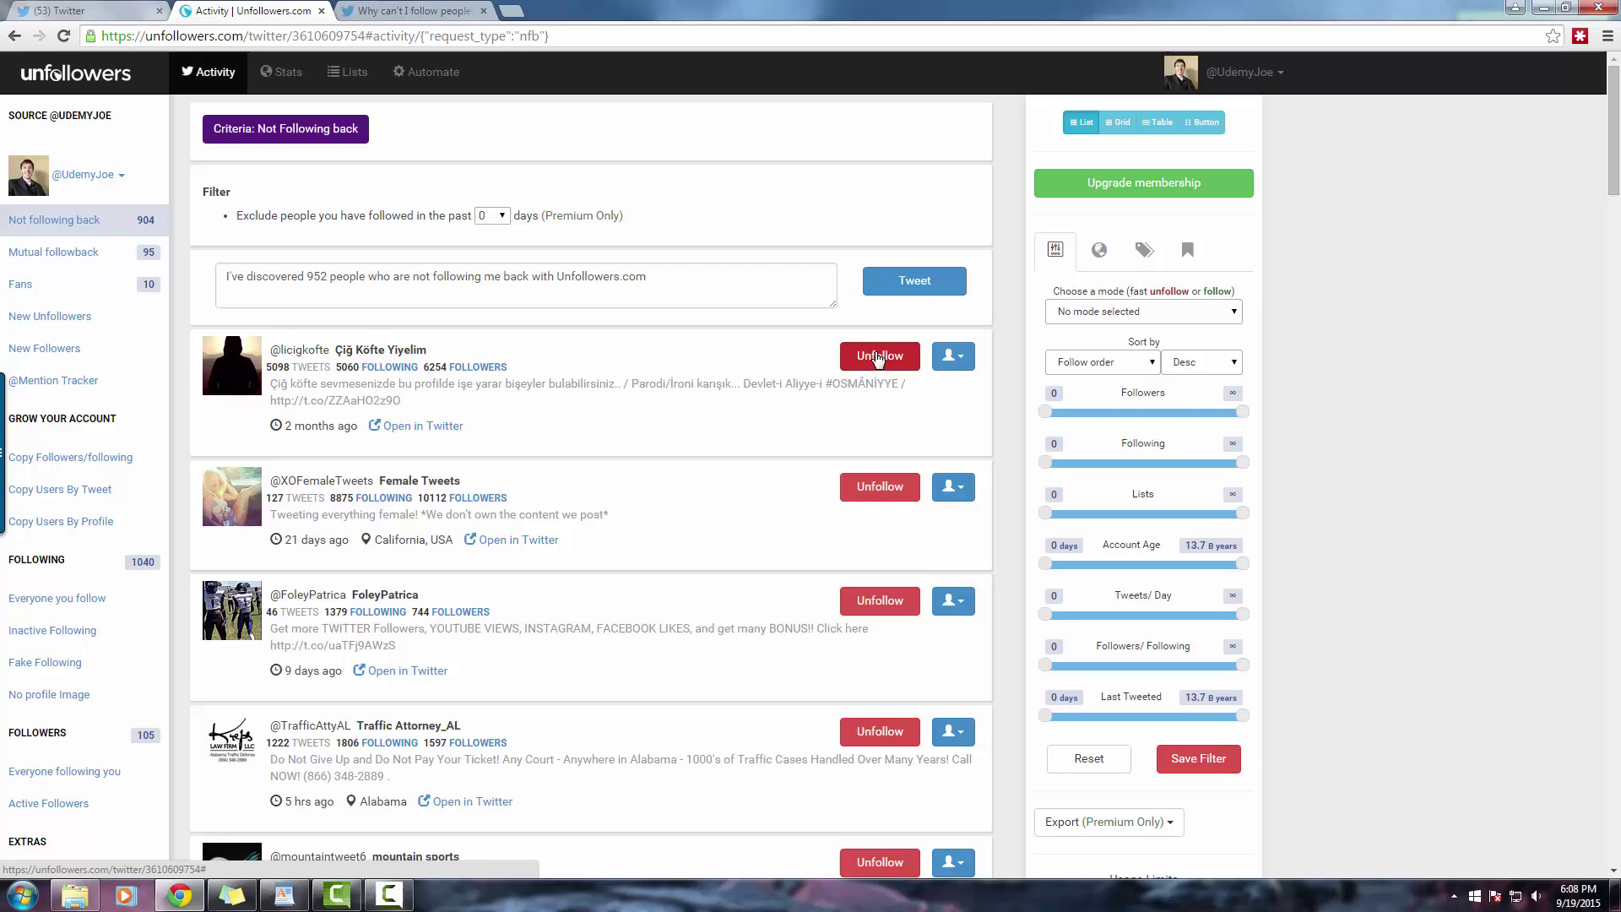
pyautogui.click(876, 358)
pyautogui.click(875, 358)
pyautogui.click(875, 358)
pyautogui.click(875, 358)
pyautogui.click(874, 358)
pyautogui.click(873, 358)
pyautogui.click(873, 358)
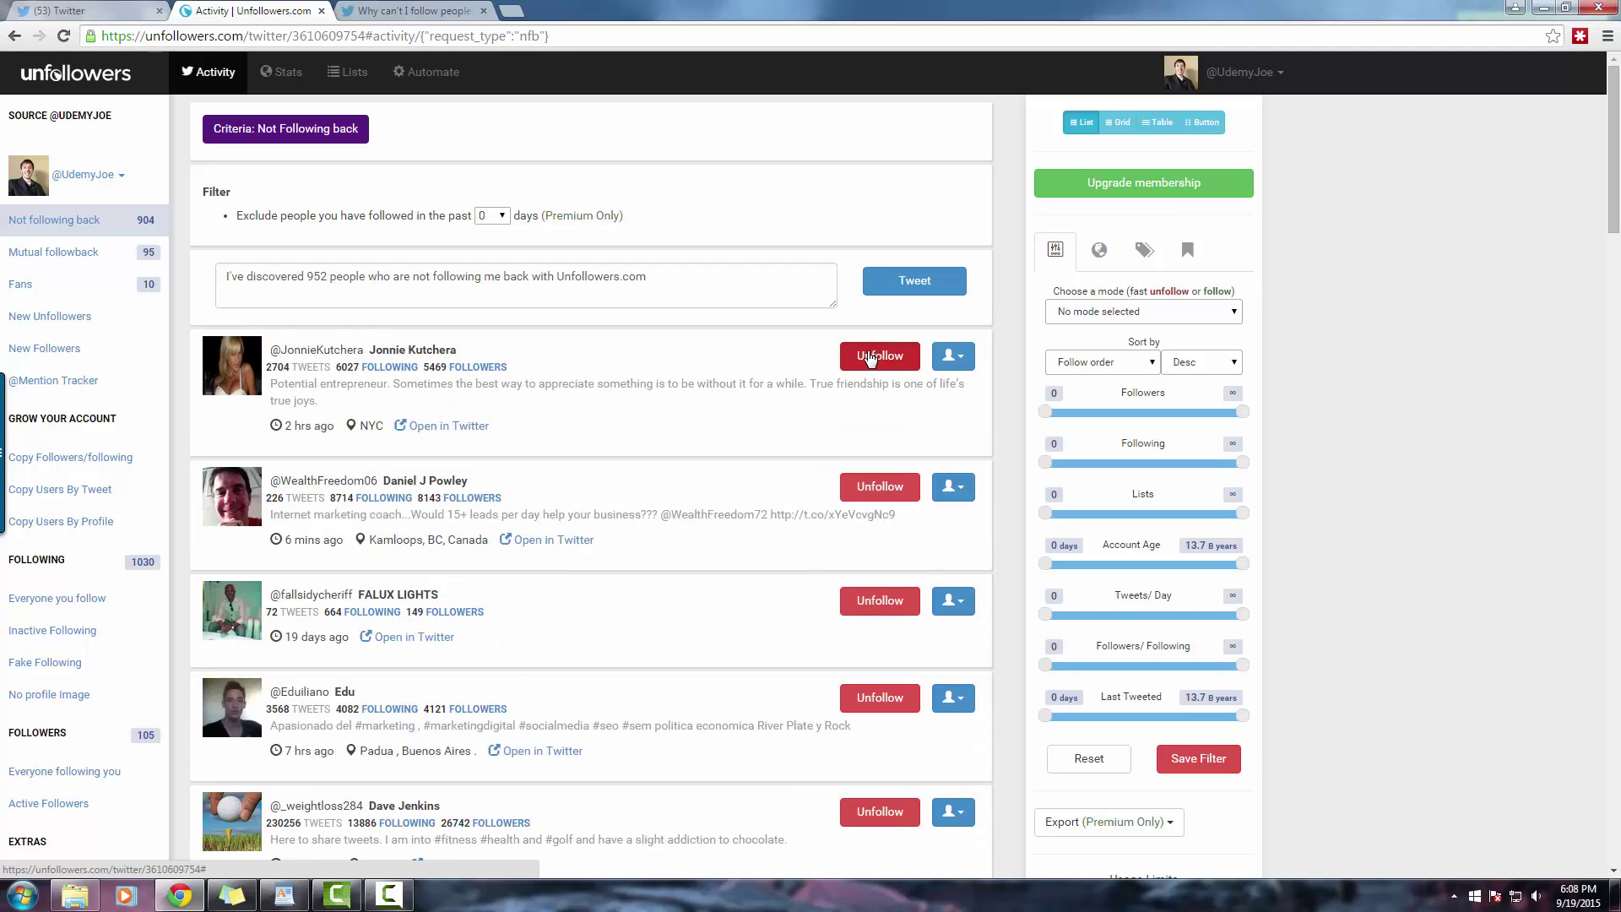
pyautogui.click(872, 358)
pyautogui.click(871, 358)
pyautogui.click(871, 358)
pyautogui.click(868, 358)
pyautogui.click(865, 358)
pyautogui.rightClick(863, 358)
pyautogui.click(859, 359)
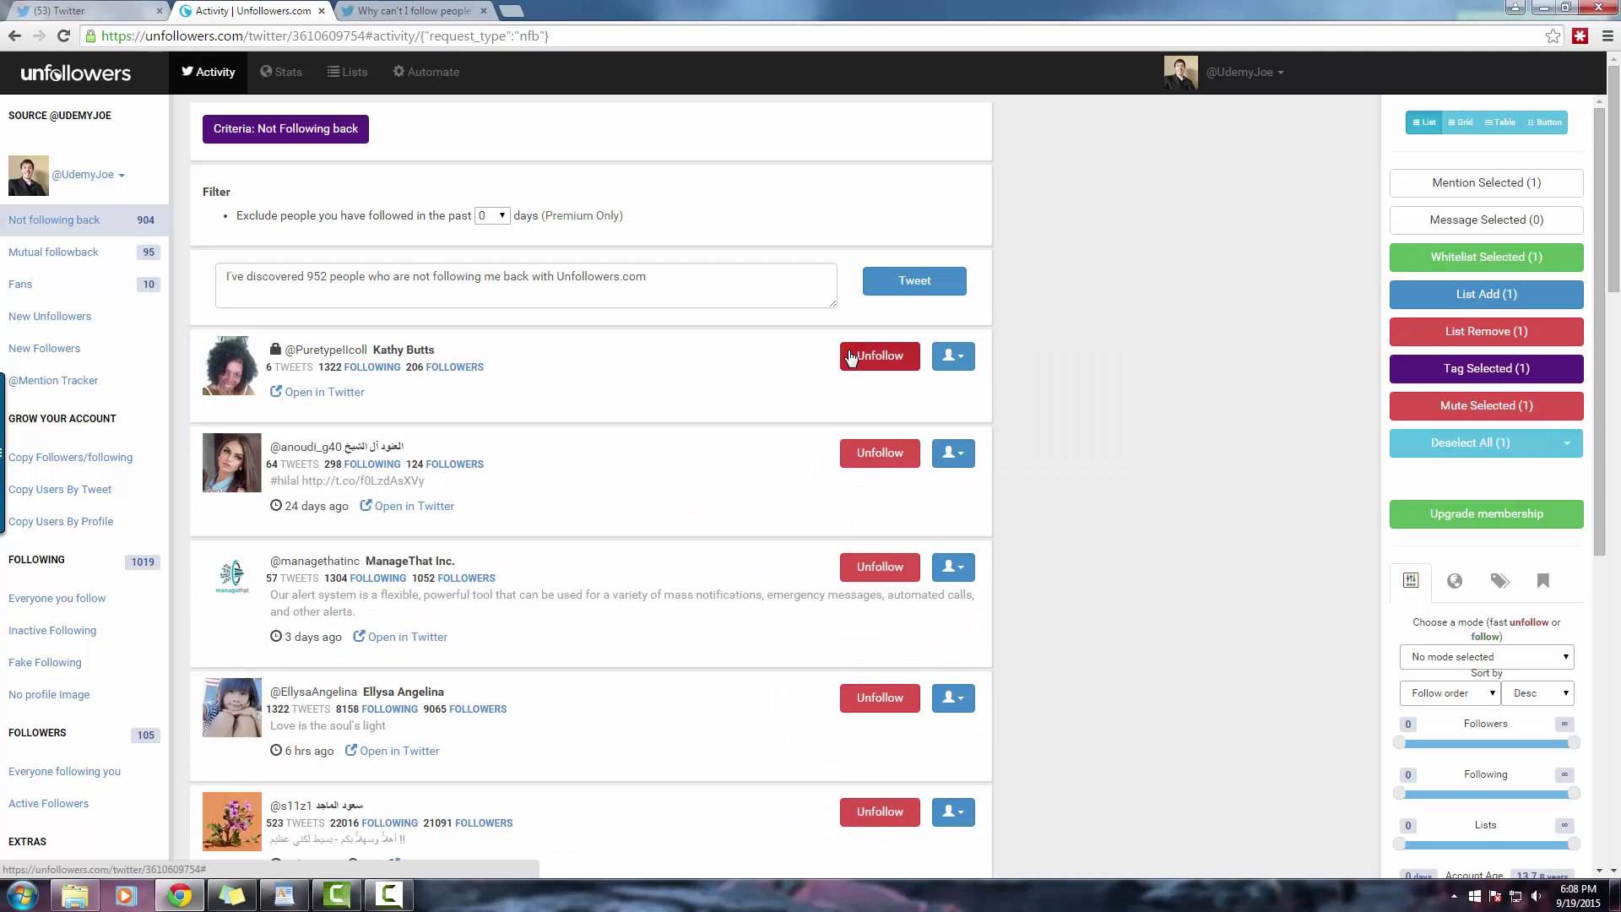
pyautogui.click(856, 358)
pyautogui.click(853, 358)
pyautogui.click(851, 358)
pyautogui.click(851, 359)
pyautogui.click(851, 358)
pyautogui.click(851, 358)
pyautogui.click(852, 359)
pyautogui.click(851, 358)
pyautogui.click(851, 358)
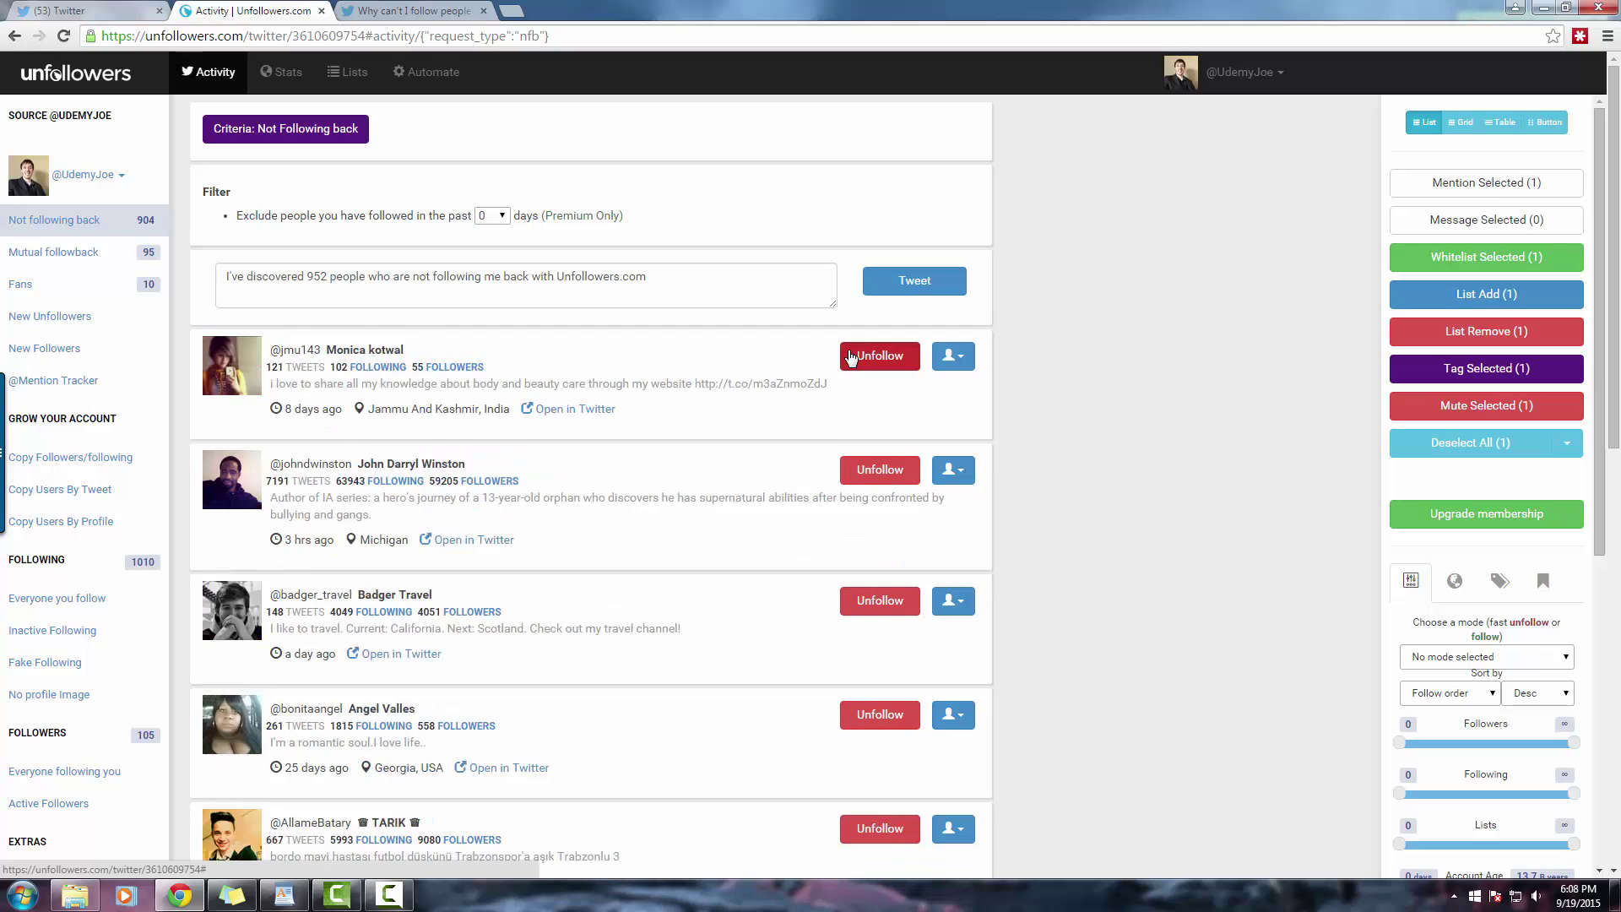
pyautogui.click(851, 358)
pyautogui.click(851, 358)
pyautogui.click(851, 356)
pyautogui.click(851, 356)
pyautogui.click(851, 356)
pyautogui.click(851, 357)
pyautogui.click(851, 357)
pyautogui.click(851, 357)
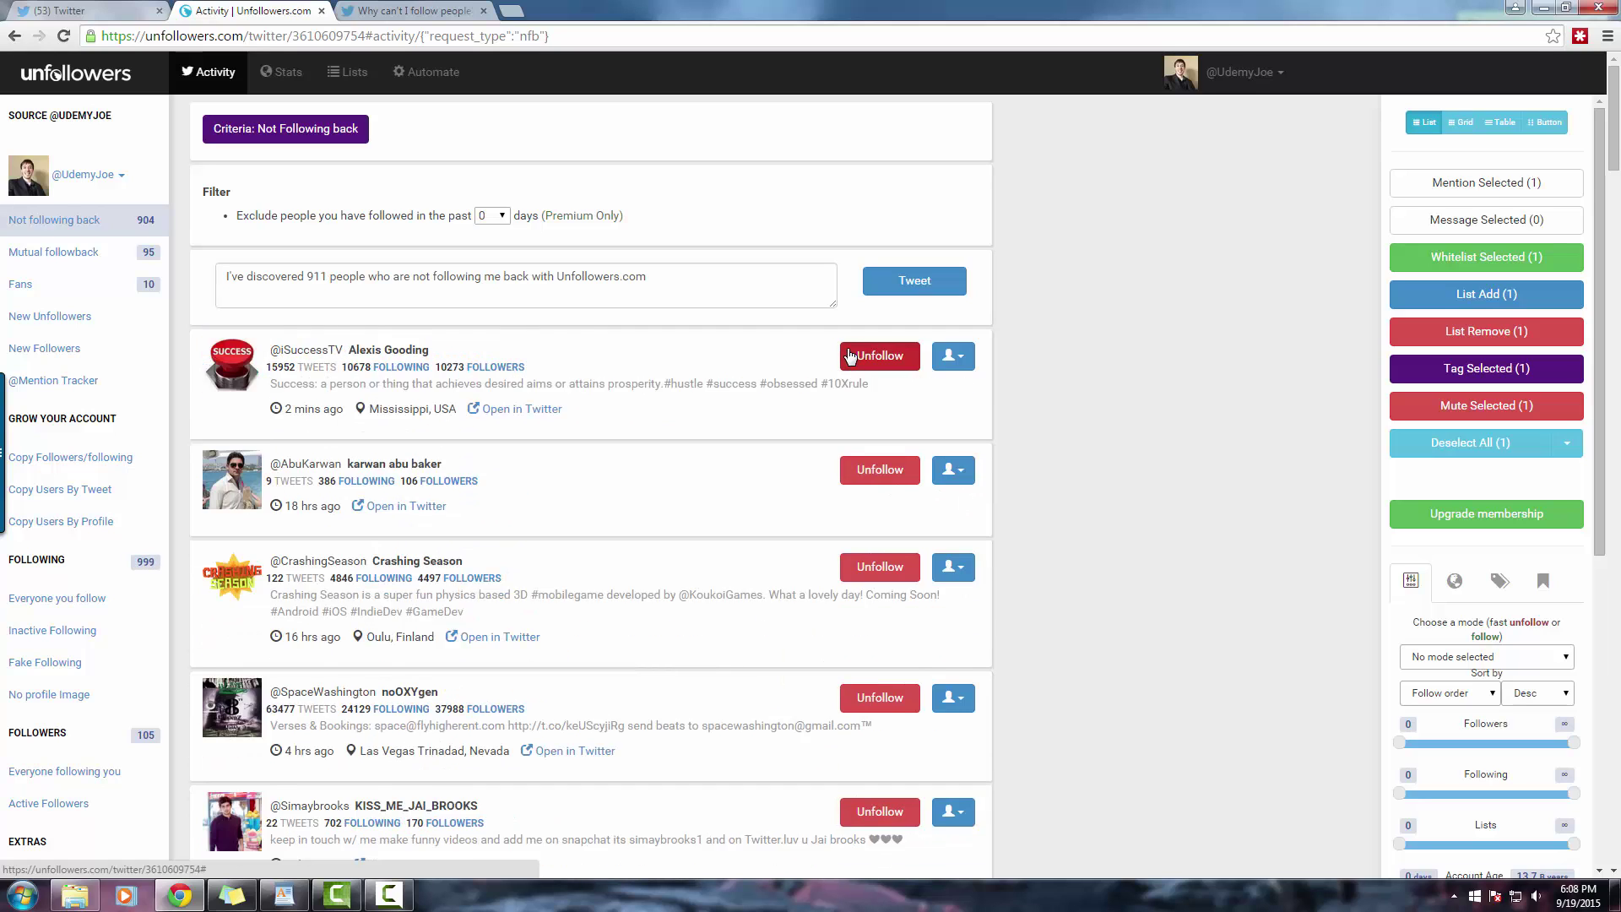
pyautogui.click(851, 356)
pyautogui.click(851, 356)
pyautogui.click(852, 356)
pyautogui.click(851, 357)
pyautogui.click(851, 357)
pyautogui.click(855, 356)
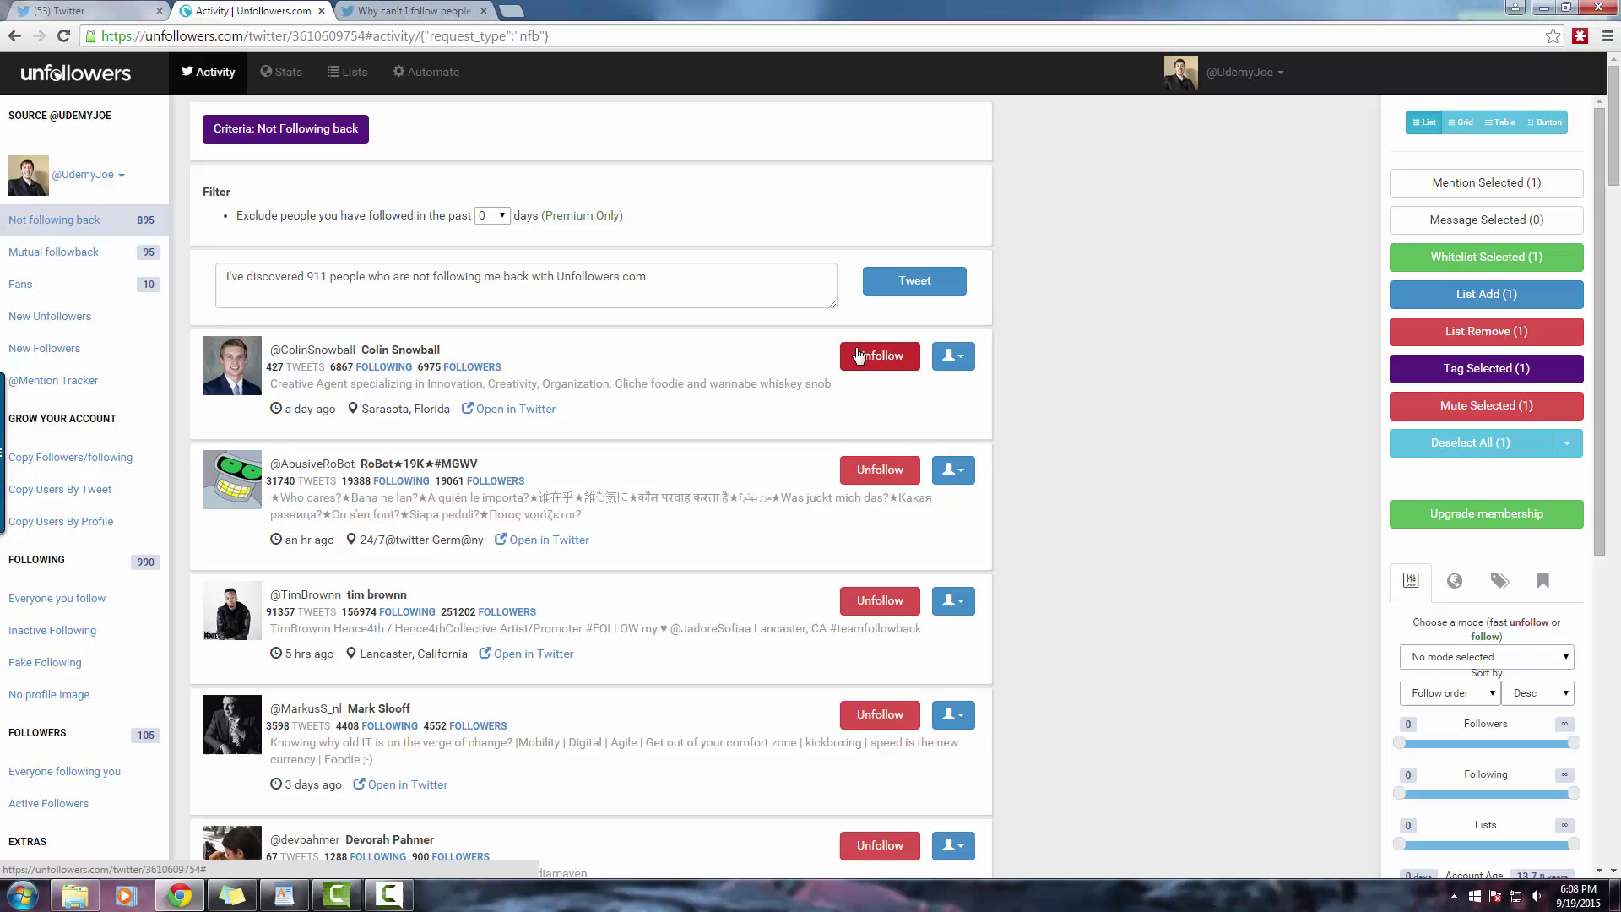
pyautogui.click(858, 354)
pyautogui.click(858, 354)
pyautogui.click(858, 354)
pyautogui.click(858, 354)
pyautogui.click(858, 354)
pyautogui.click(858, 354)
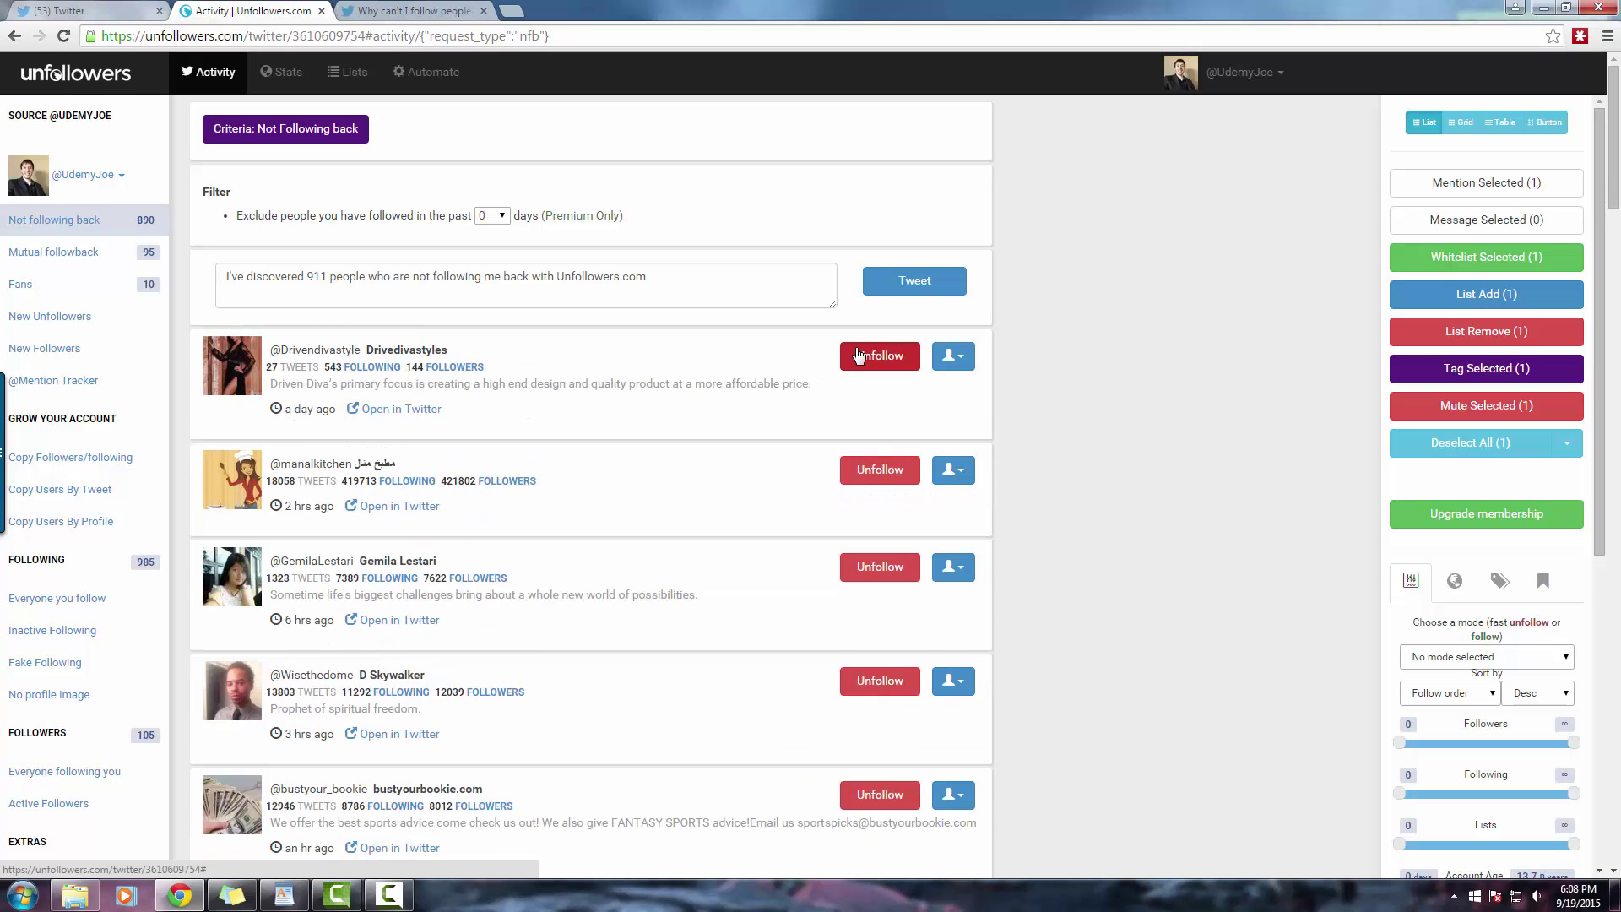
pyautogui.click(858, 355)
pyautogui.click(858, 355)
pyautogui.click(858, 355)
pyautogui.click(858, 354)
pyautogui.click(858, 355)
pyautogui.click(858, 354)
pyautogui.click(857, 355)
pyautogui.click(858, 355)
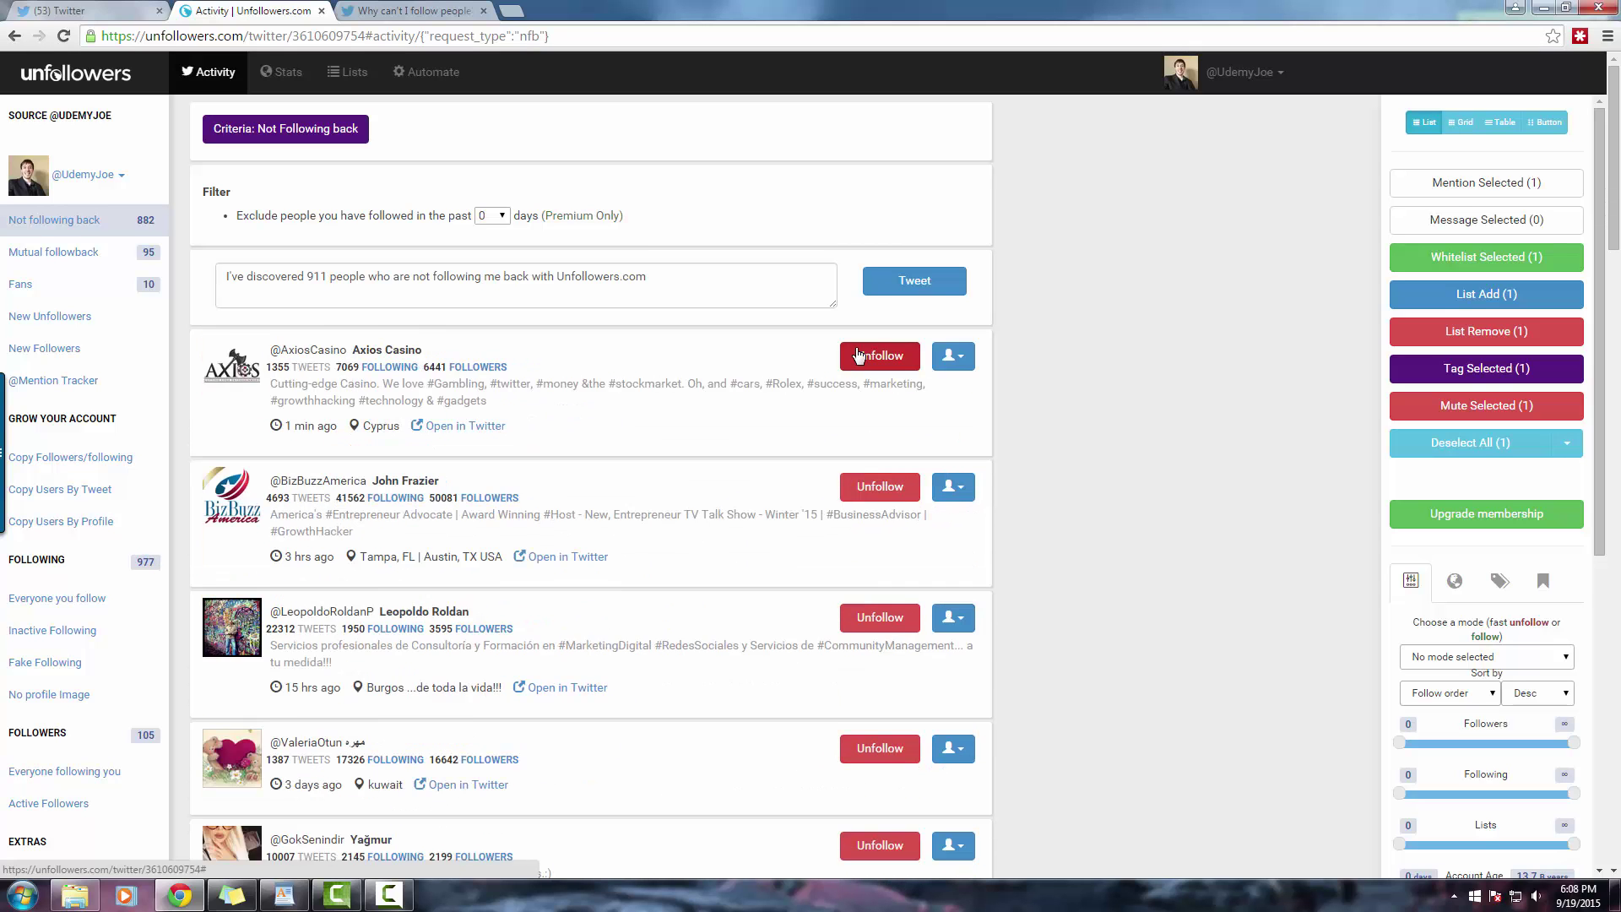
pyautogui.click(858, 355)
pyautogui.click(858, 354)
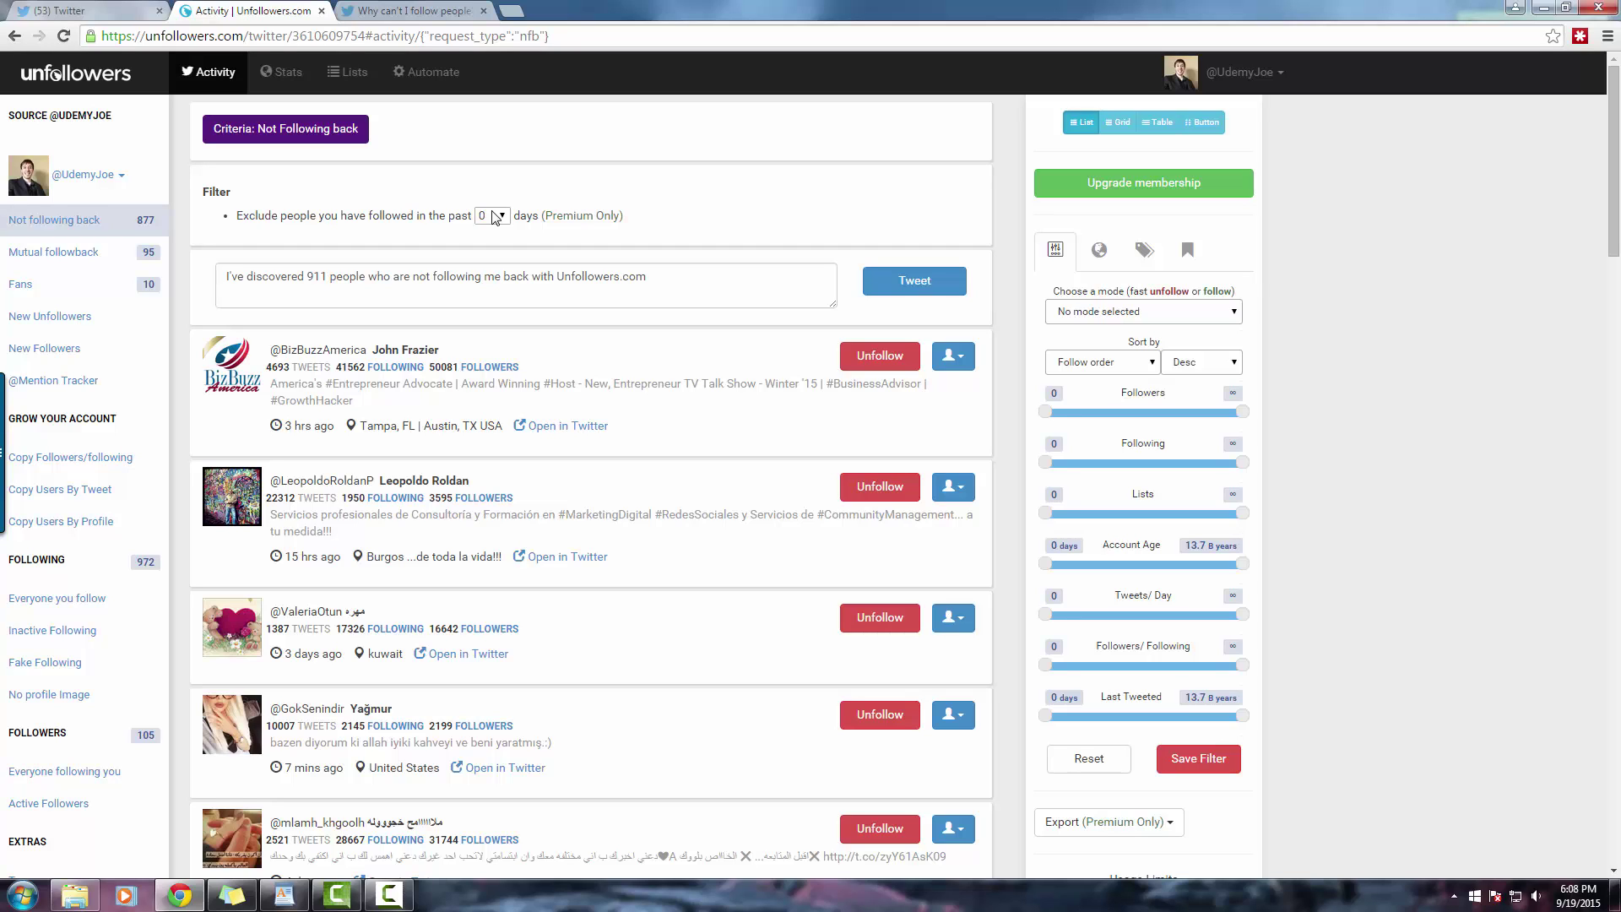
# Step: Unfollow further non-followers until the daily unfollow limit runs out, leaving 948 followed
pyautogui.click(864, 366)
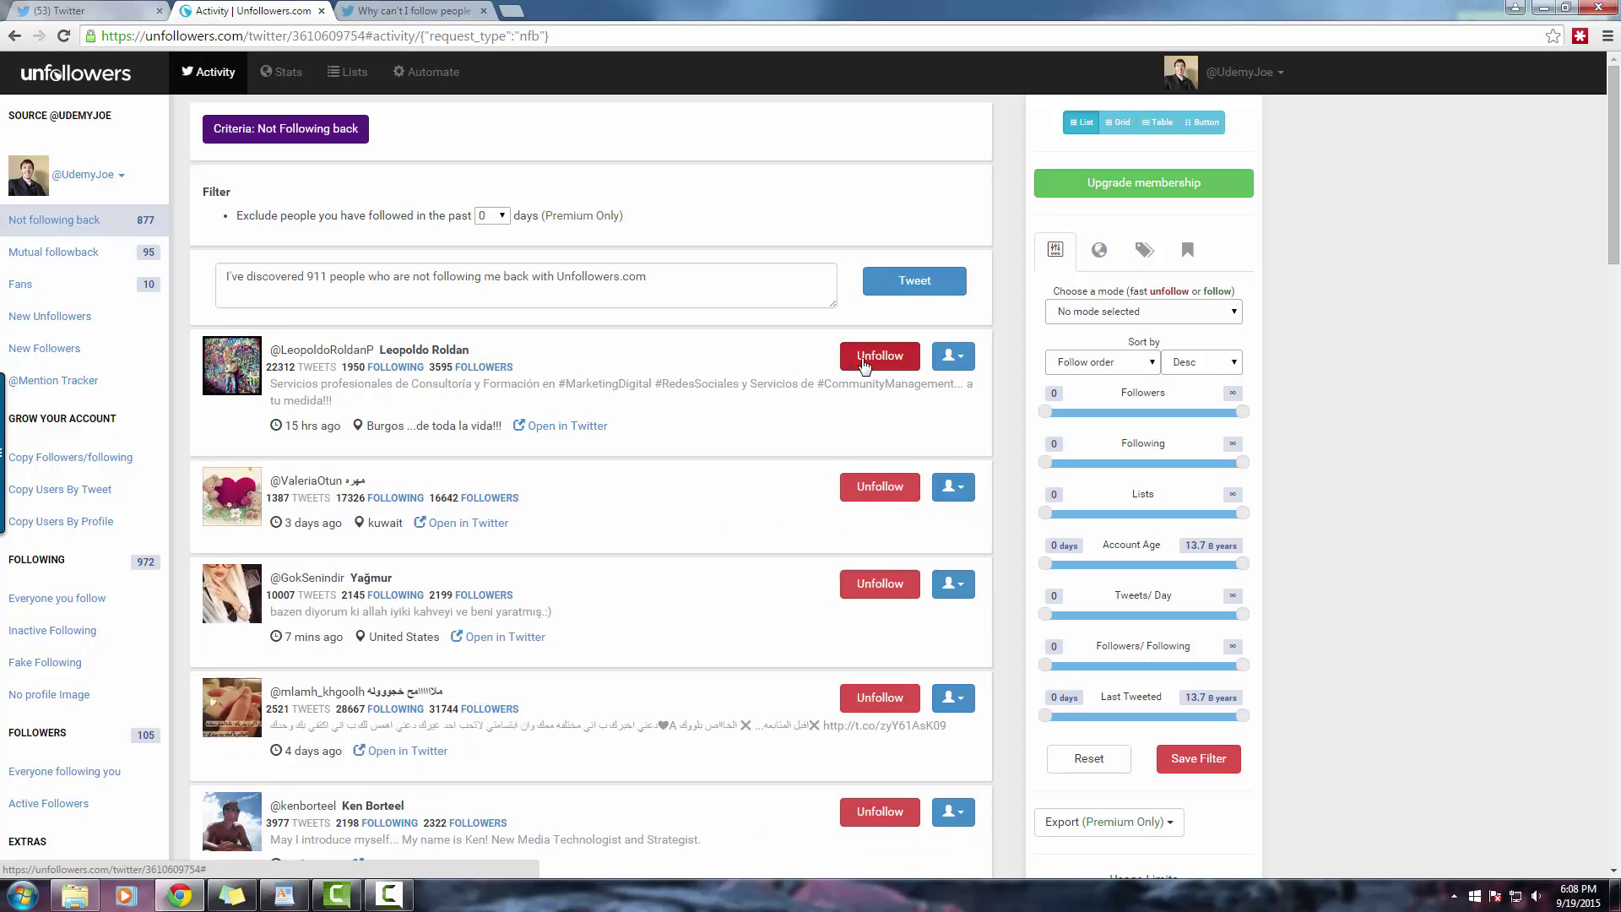
pyautogui.click(865, 364)
pyautogui.click(864, 364)
pyautogui.click(866, 365)
pyautogui.click(865, 365)
pyautogui.click(866, 365)
pyautogui.click(867, 365)
pyautogui.click(868, 366)
pyautogui.click(867, 366)
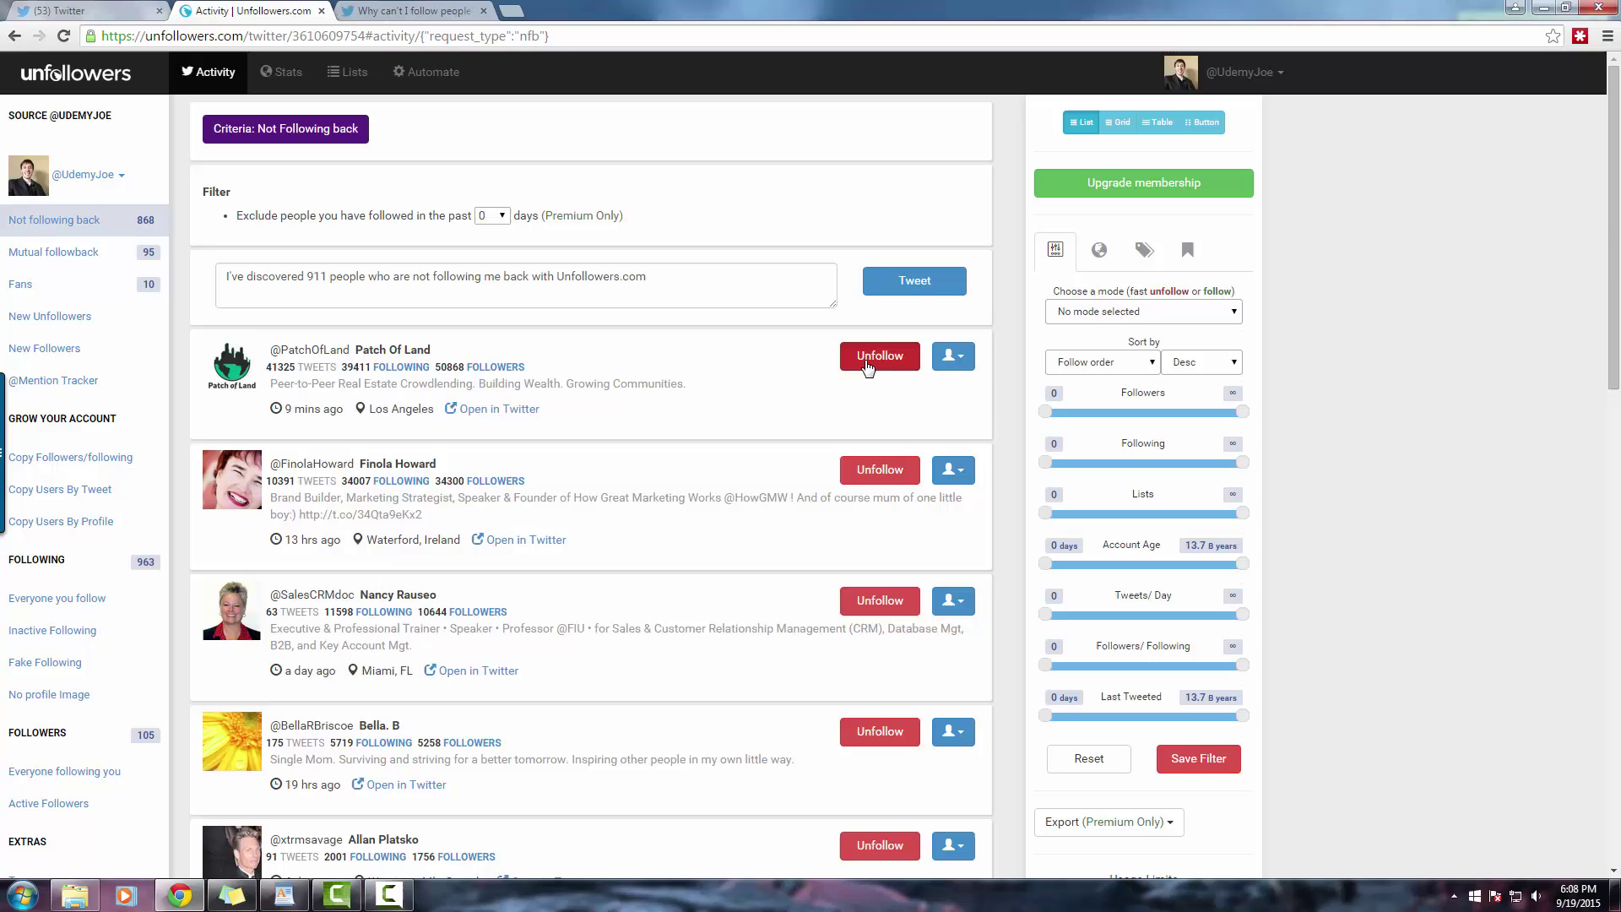
pyautogui.click(867, 366)
pyautogui.click(867, 367)
pyautogui.click(867, 367)
pyautogui.click(867, 367)
pyautogui.click(867, 367)
pyautogui.click(867, 366)
pyautogui.click(867, 367)
pyautogui.scroll(-1, 1568, 378)
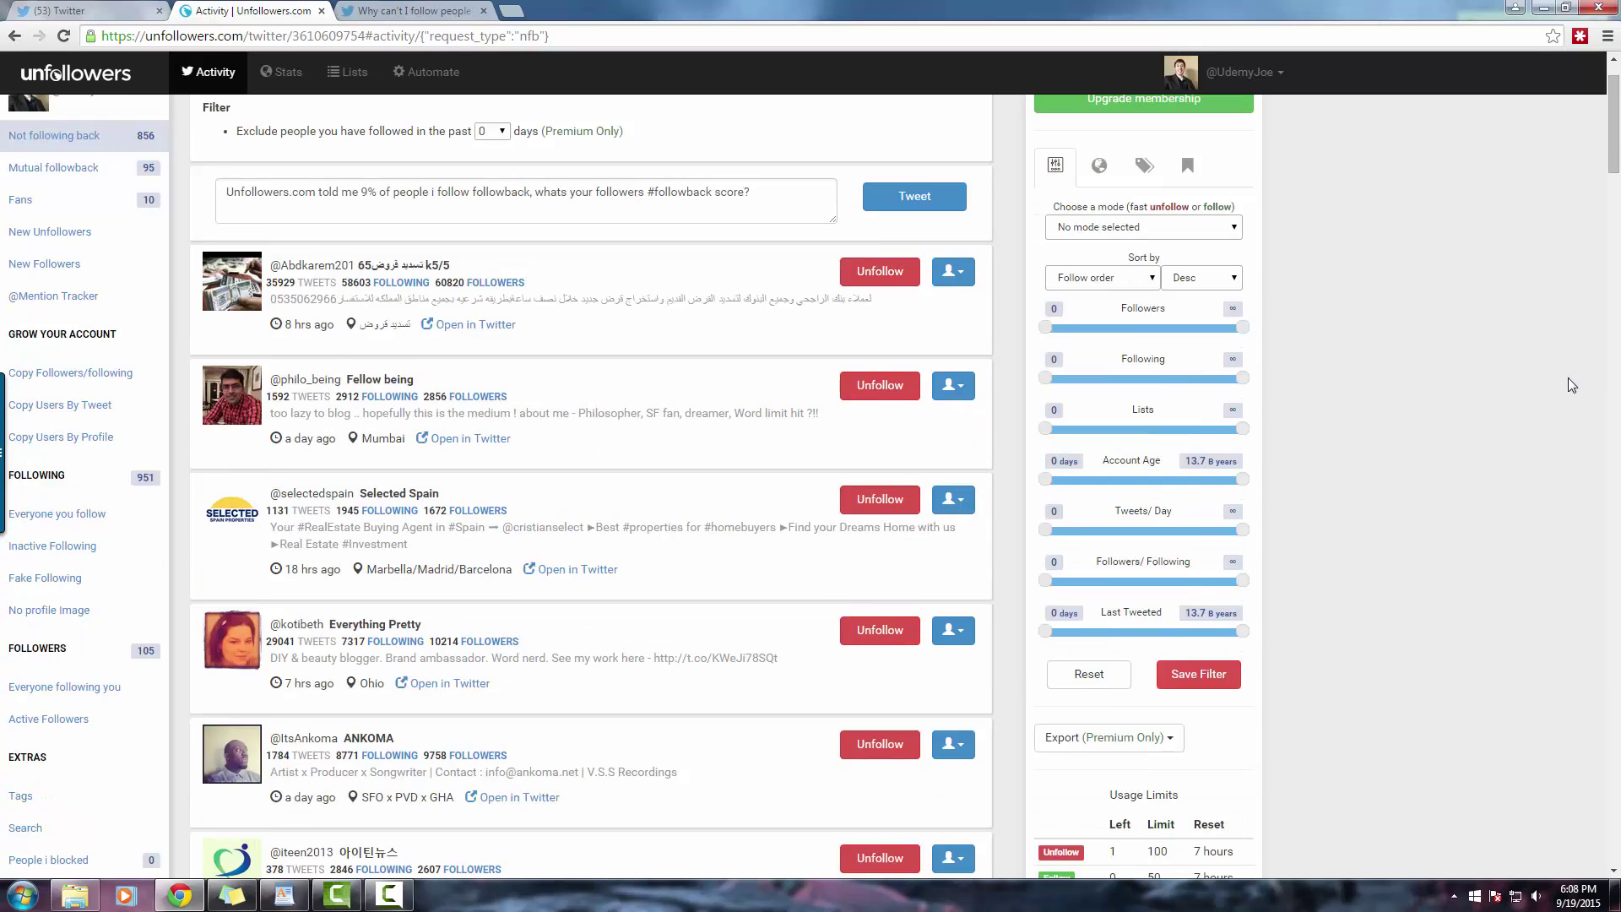
pyautogui.scroll(-1, 1568, 377)
pyautogui.scroll(1, 1488, 419)
pyautogui.click(885, 272)
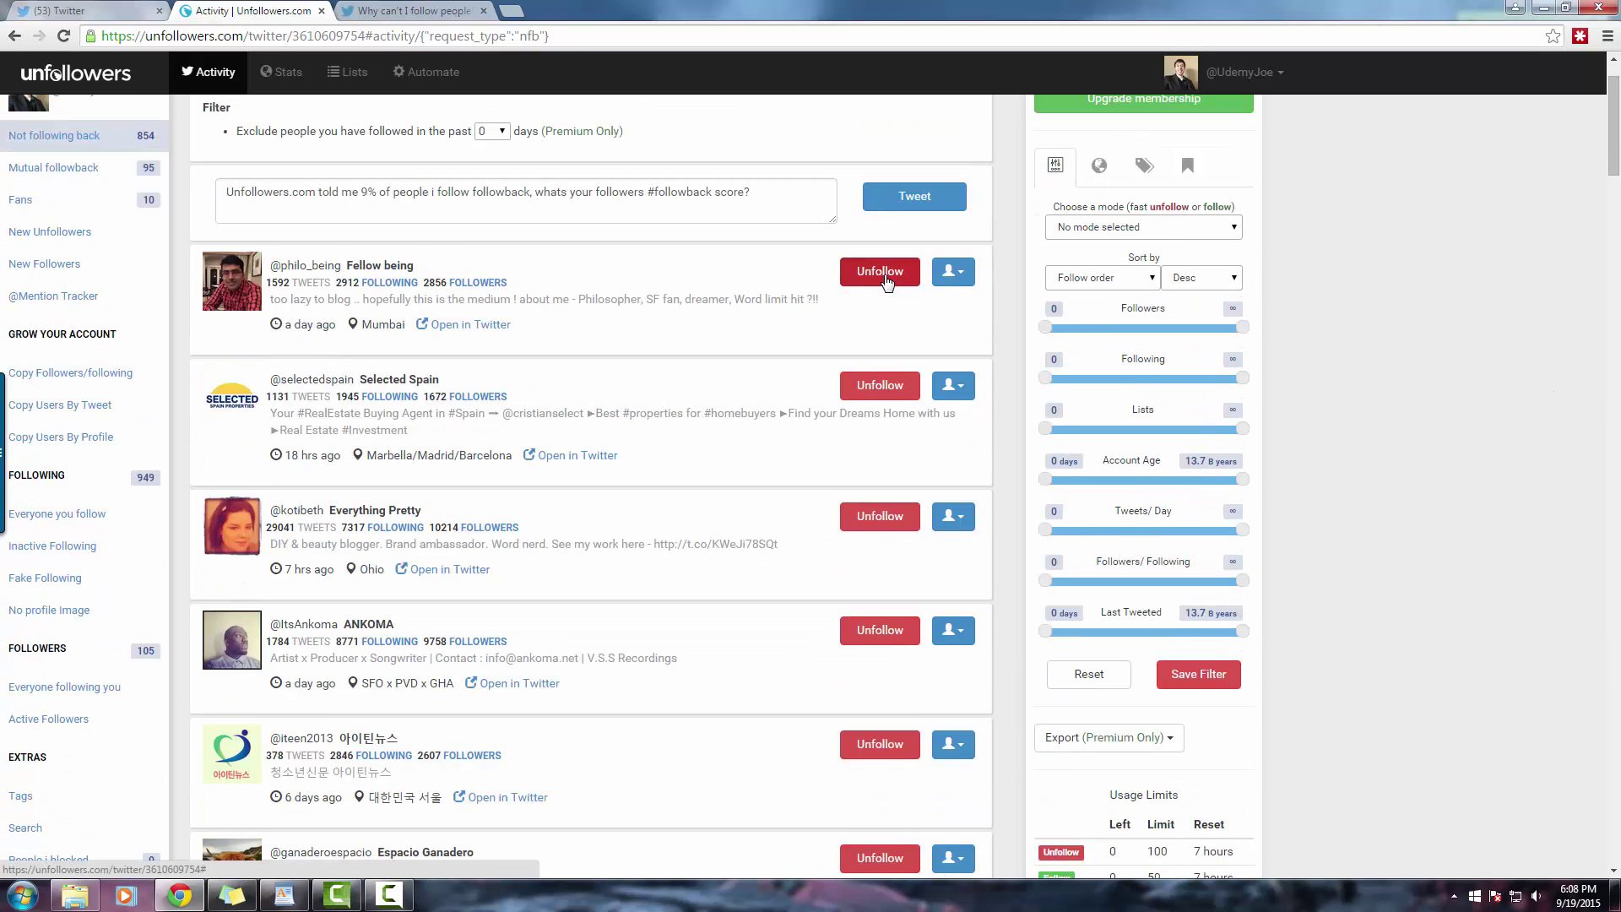
pyautogui.scroll(1, 1250, 402)
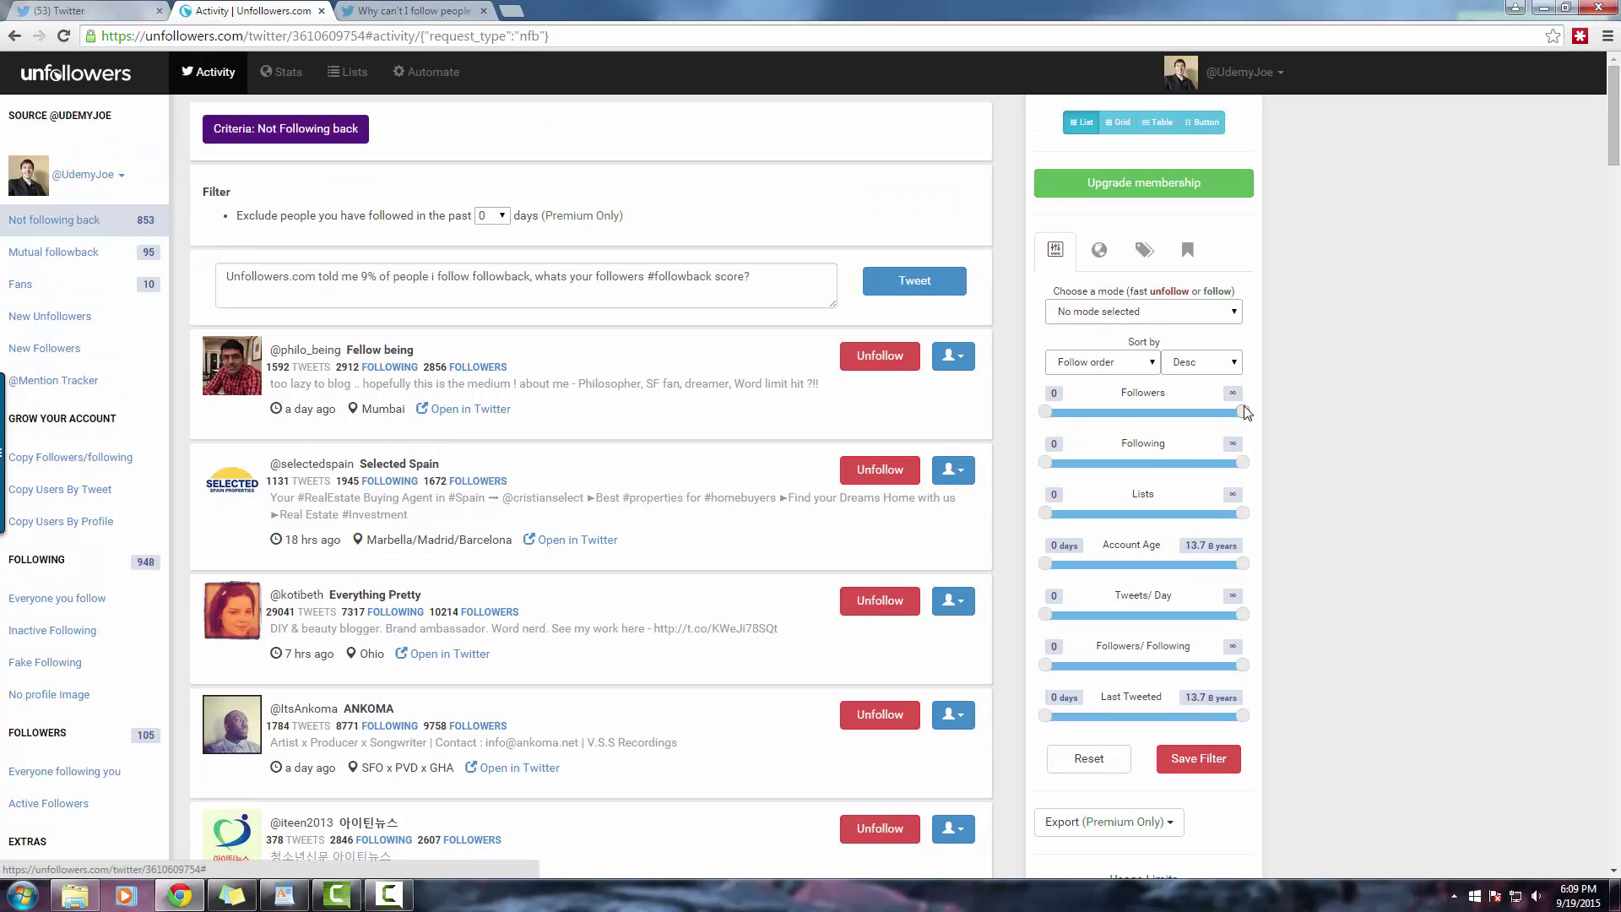